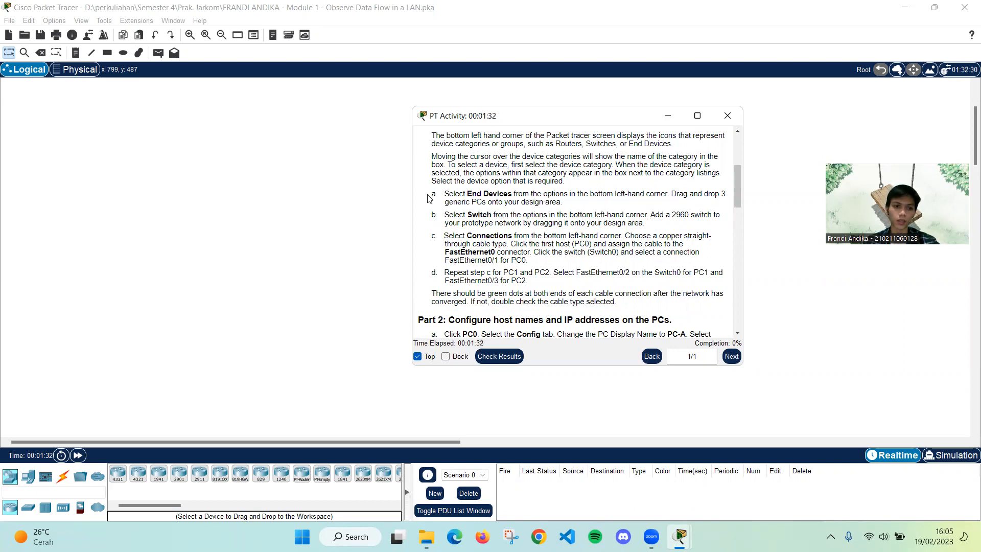
Place three generic PCs side by side in the logical workspace.
left_click(28, 476)
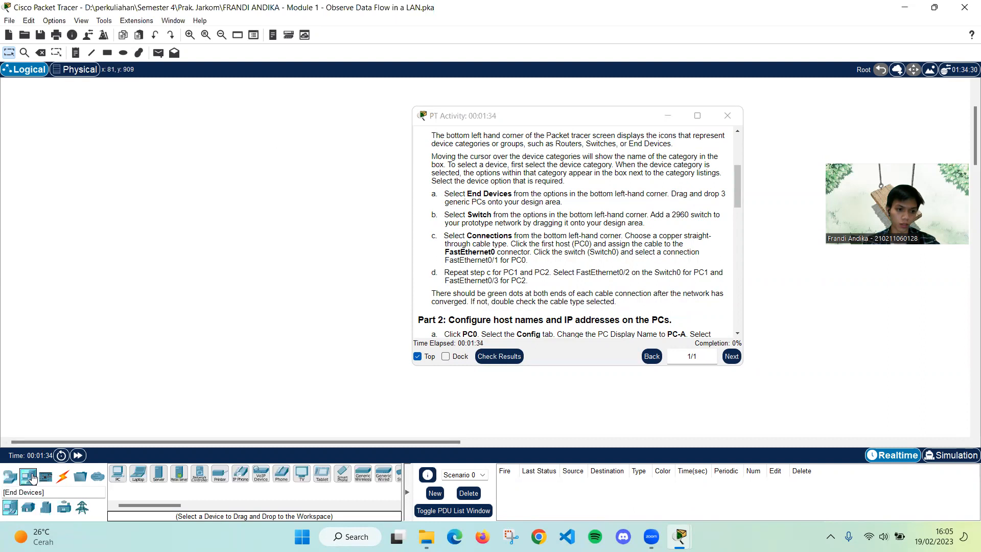
left_click_drag(115, 478, 99, 360)
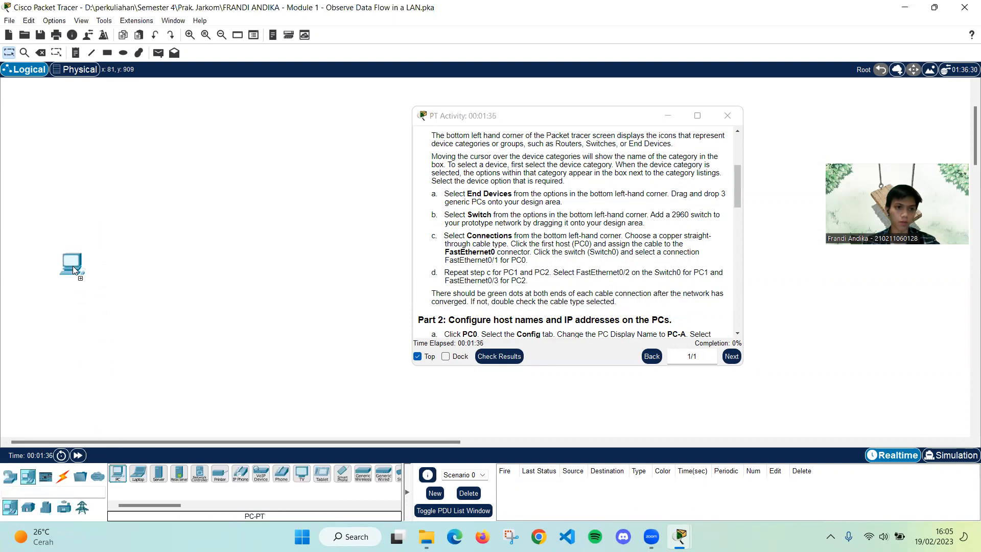
left_click_drag(81, 257, 81, 257)
left_click_drag(117, 474, 252, 261)
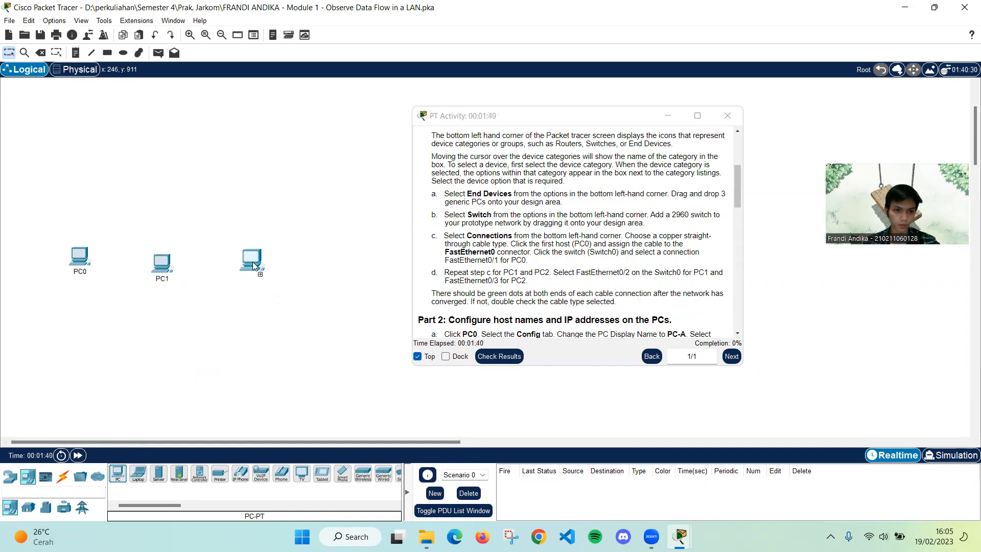
Add a 2960 switch to the workspace above the middle PC, as the activity instructions require.
left_click_drag(443, 214, 582, 214)
left_click(643, 213)
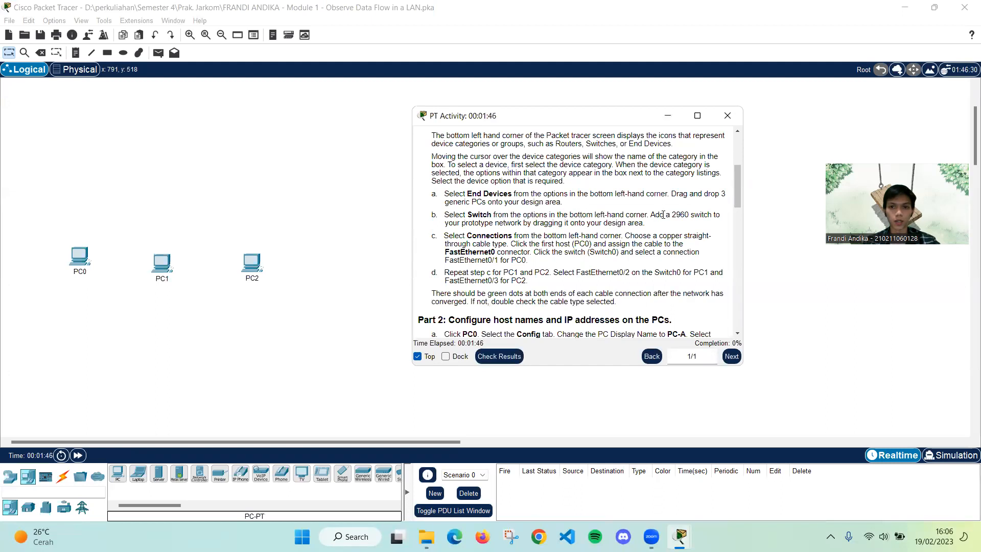
left_click_drag(674, 216, 692, 215)
left_click(503, 233)
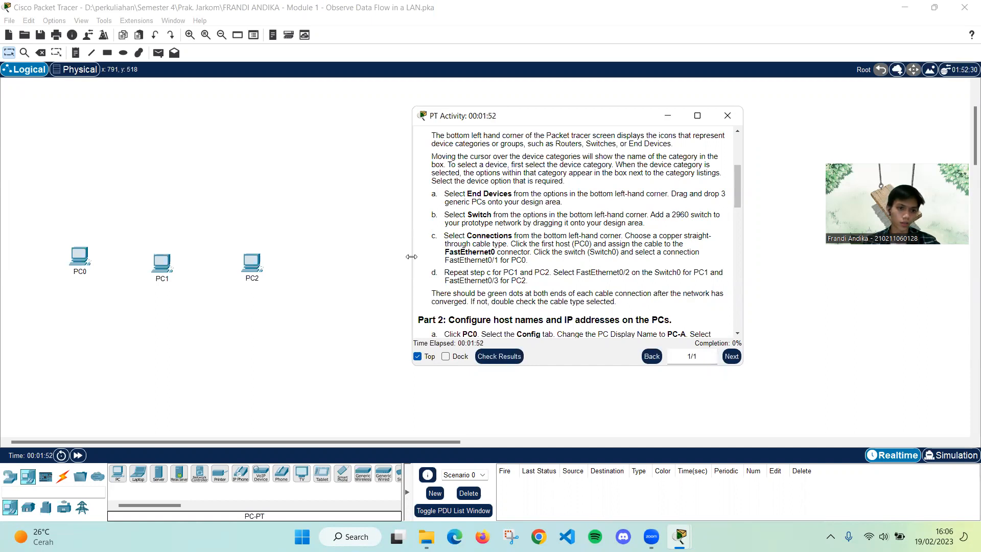
left_click(80, 478)
left_click(199, 475)
left_click_drag(198, 481, 164, 189)
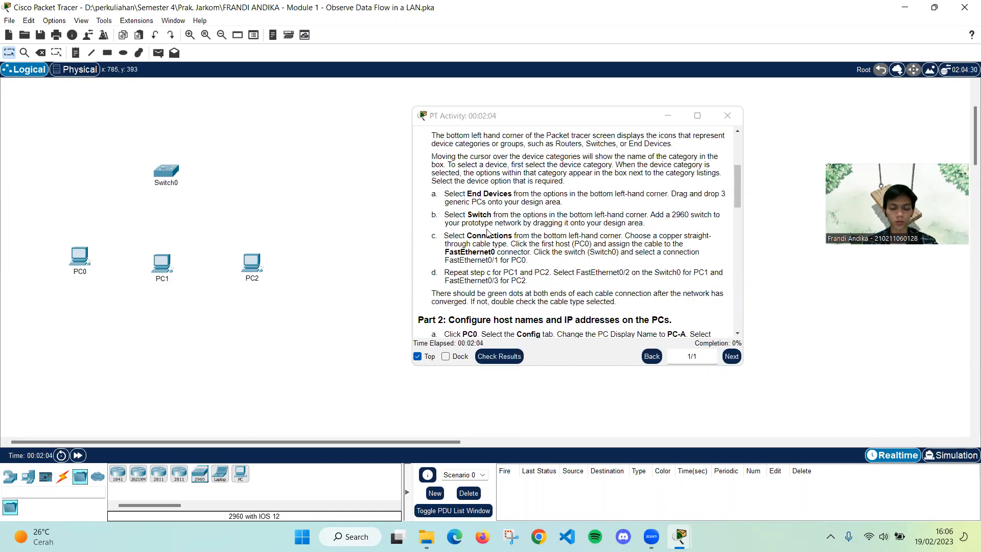
Connect PC0's FastEthernet0 to FastEthernet0/1 on Switch0 with a copper straight-through cable.
left_click_drag(486, 235, 498, 250)
left_click(666, 246)
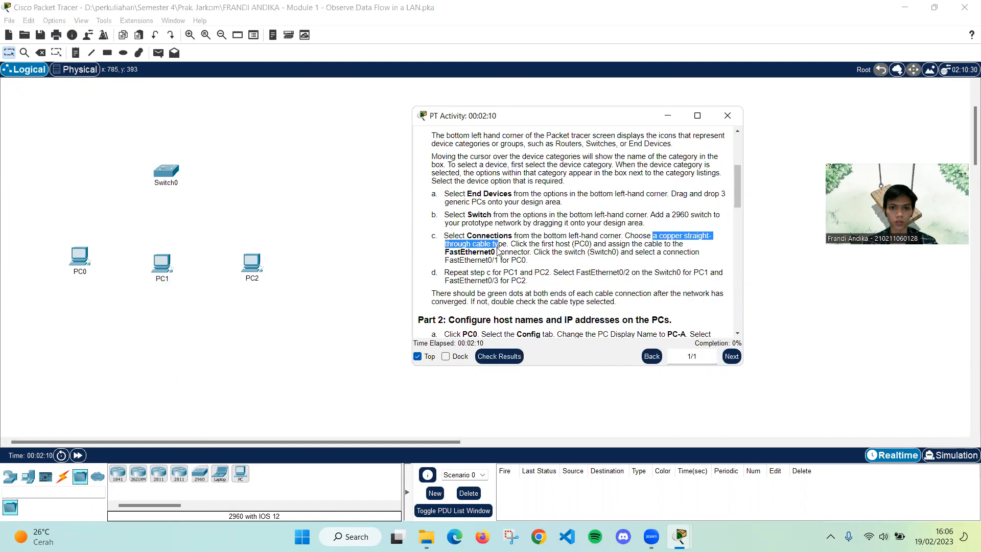
left_click(503, 247)
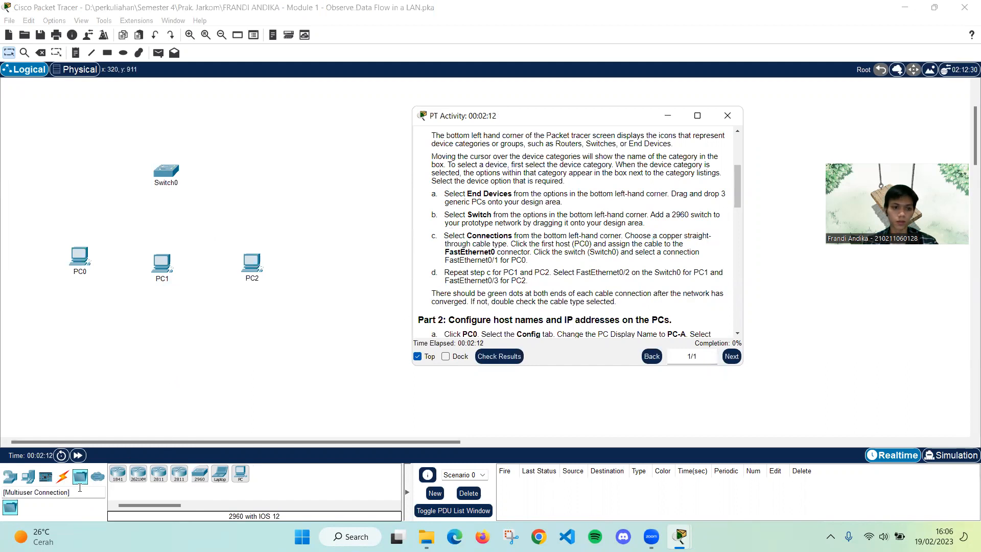
left_click(62, 476)
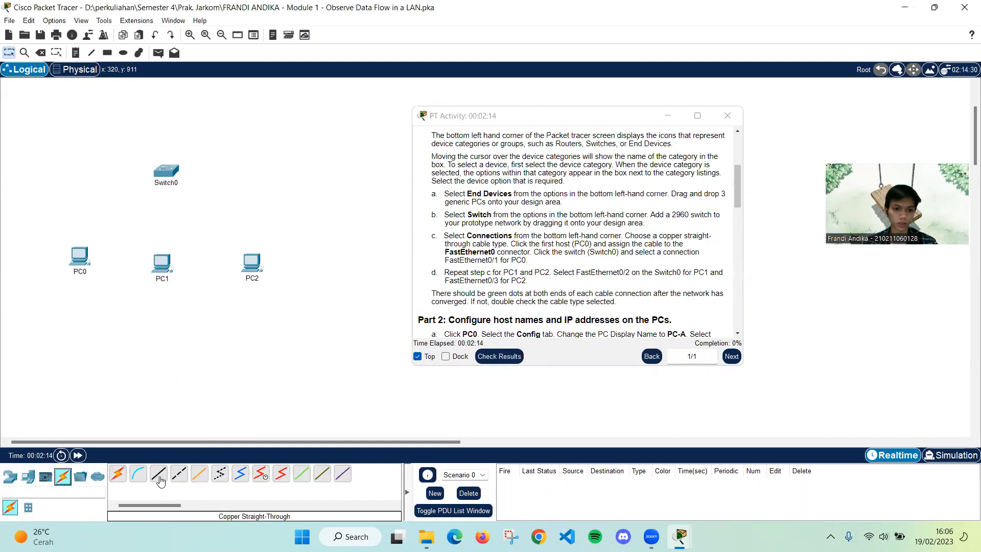
left_click(160, 480)
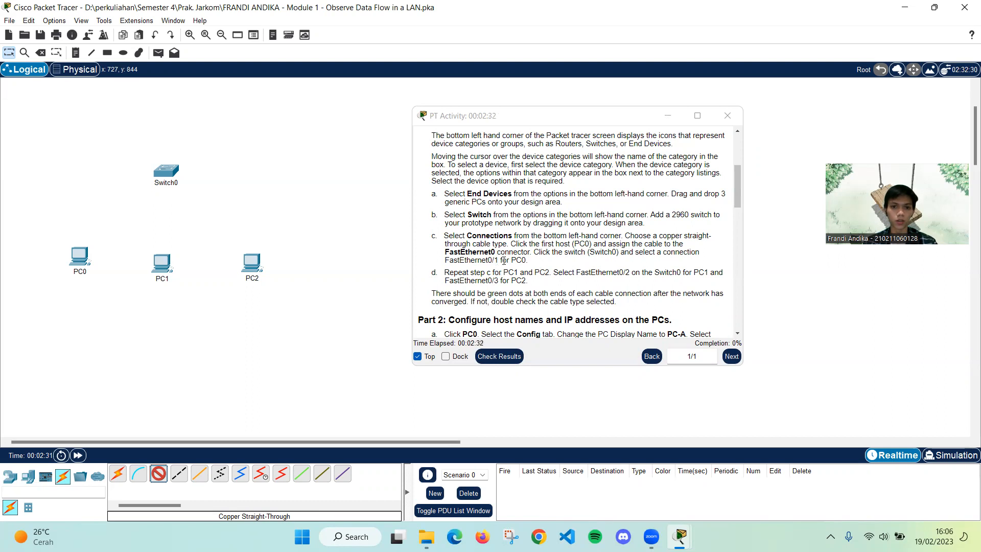
left_click(80, 257)
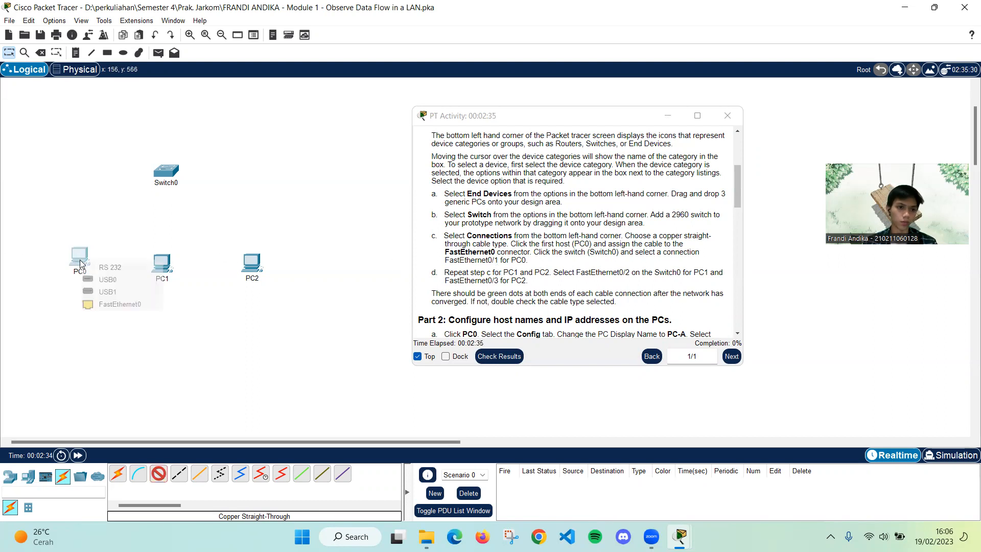
left_click(110, 304)
left_click(167, 172)
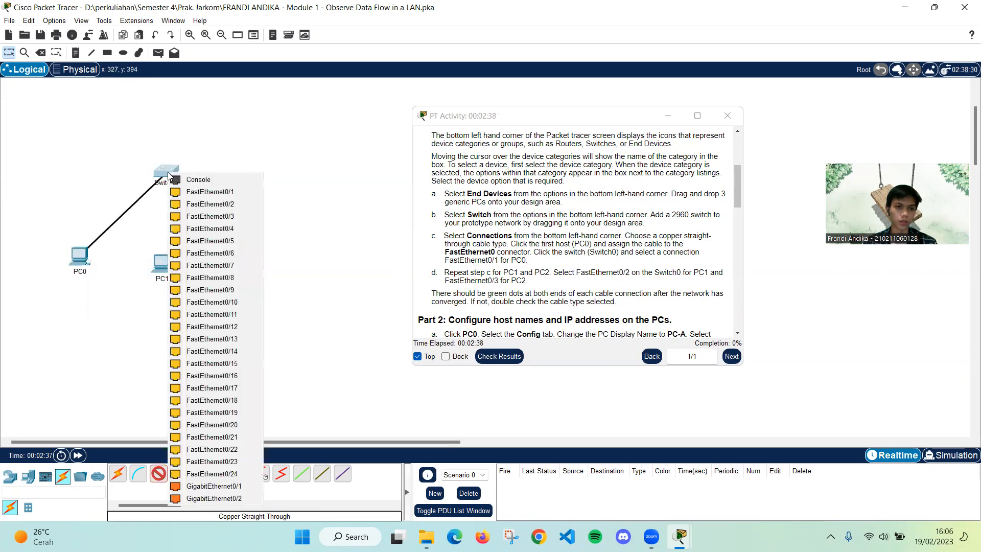
left_click(189, 194)
Following step d of the instructions, connect PC1's FastEthernet0 to Switch0's FastEthernet0/2 with a copper straight-through cable.
left_click_drag(440, 272, 453, 271)
left_click(448, 279)
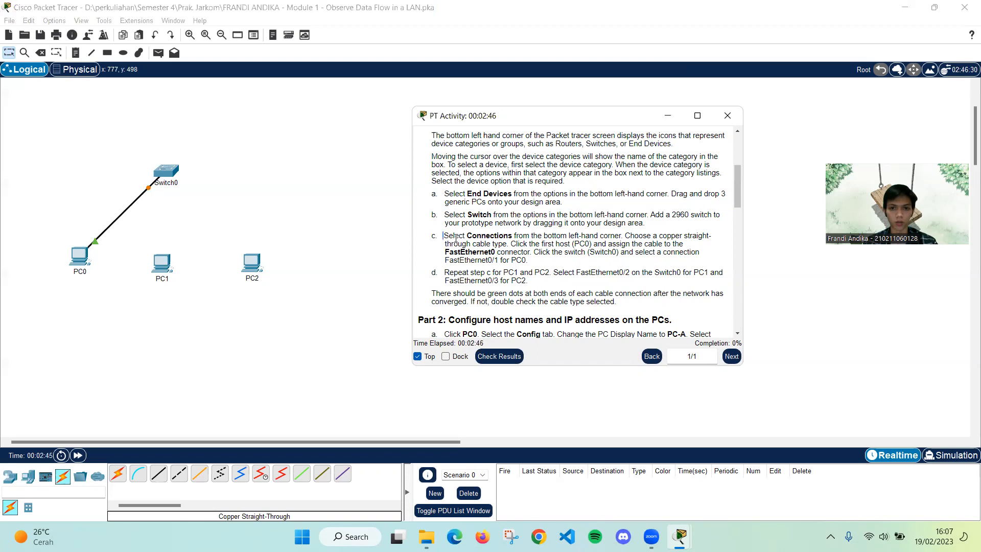
left_click_drag(455, 237, 531, 262)
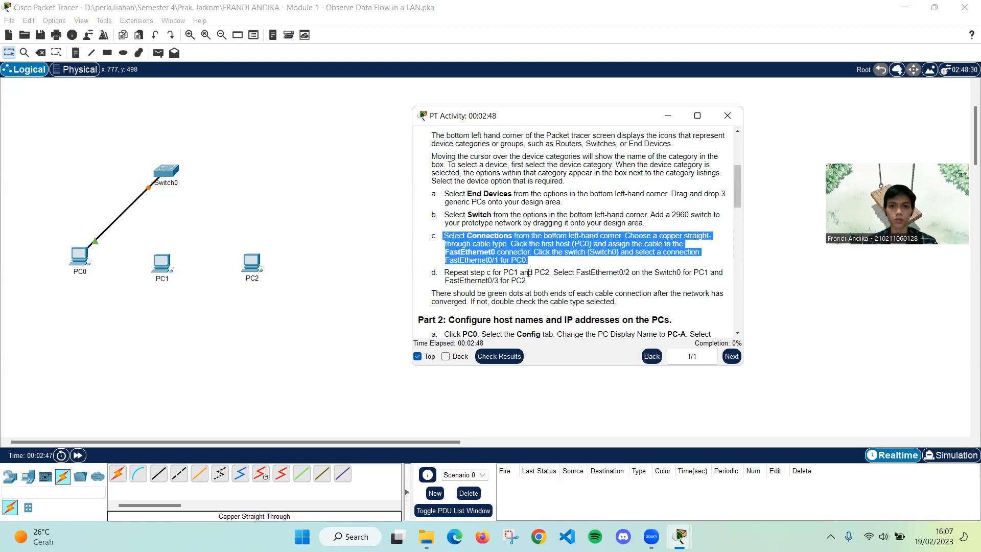
left_click(550, 271)
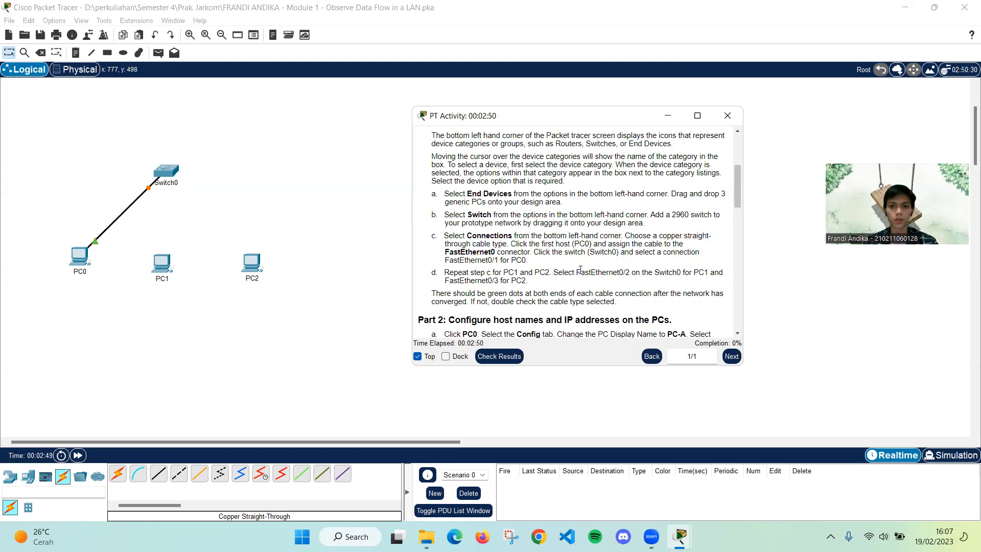
left_click_drag(574, 275, 625, 274)
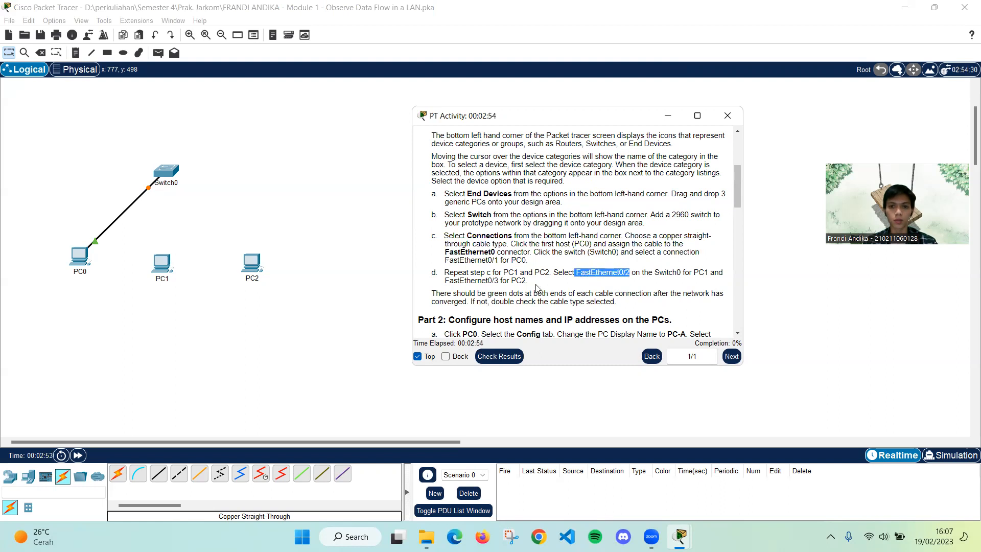
left_click_drag(445, 281, 494, 281)
left_click(491, 290)
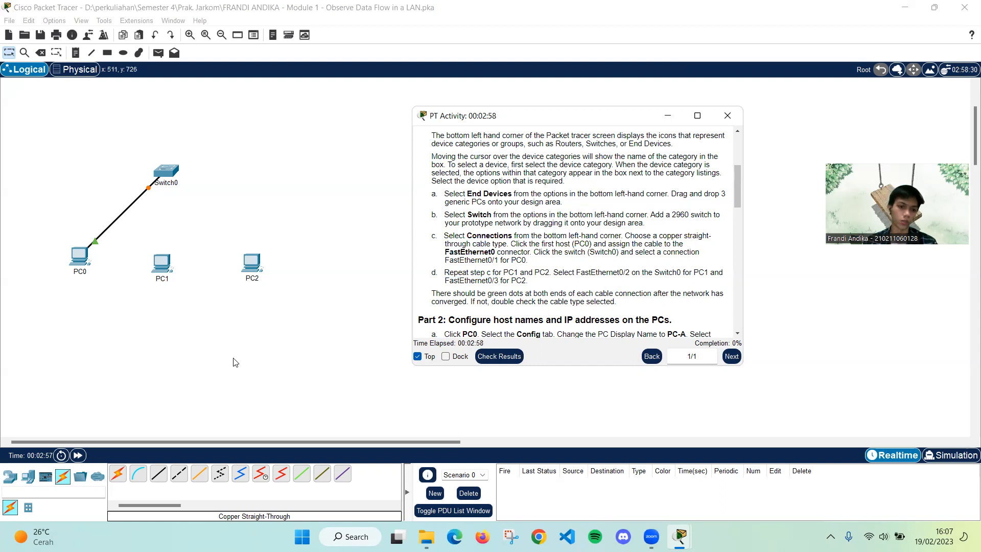
left_click(158, 473)
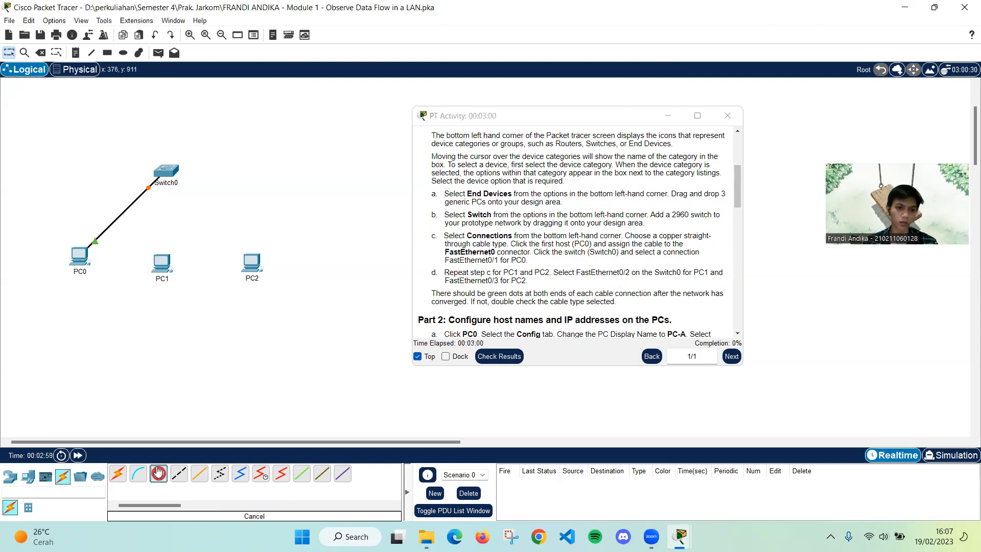
left_click(167, 261)
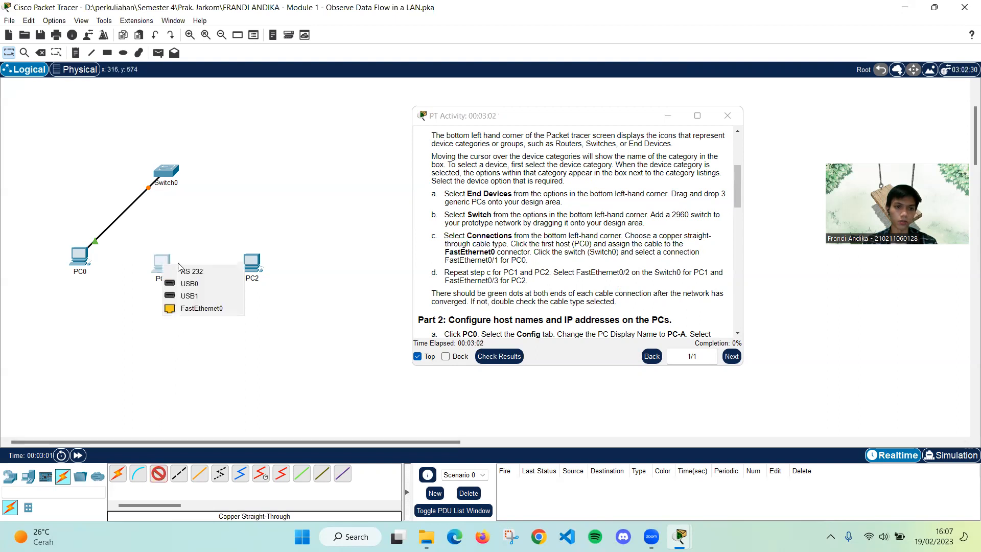
left_click(201, 308)
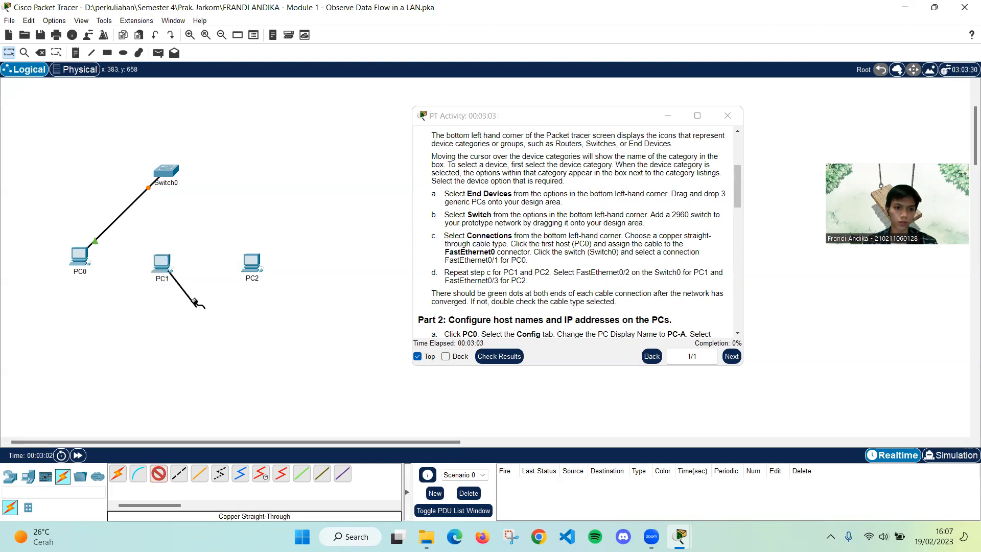
left_click(169, 170)
left_click(199, 195)
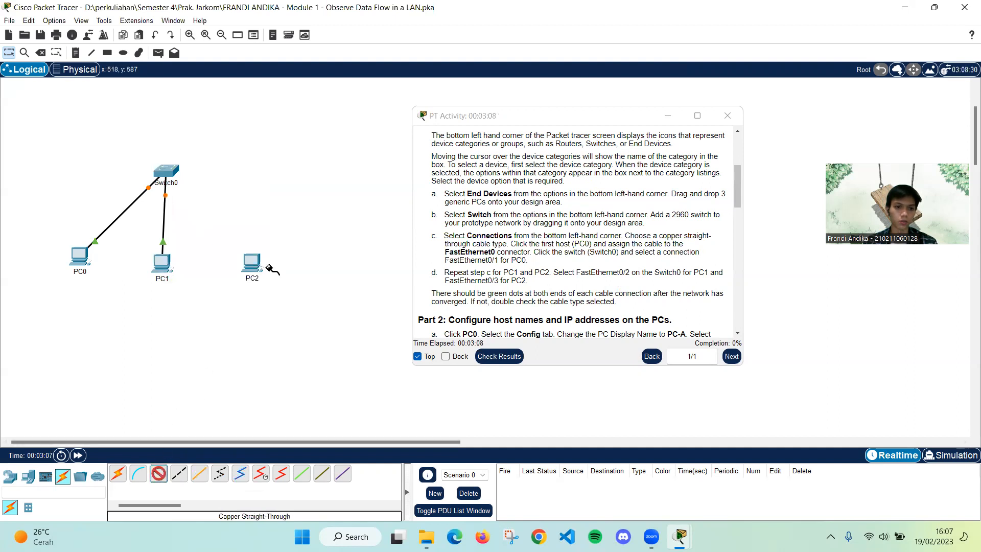
Connect PC2's FastEthernet0 to FastEthernet0/3 on Switch0 with a copper straight-through cable.
left_click(251, 262)
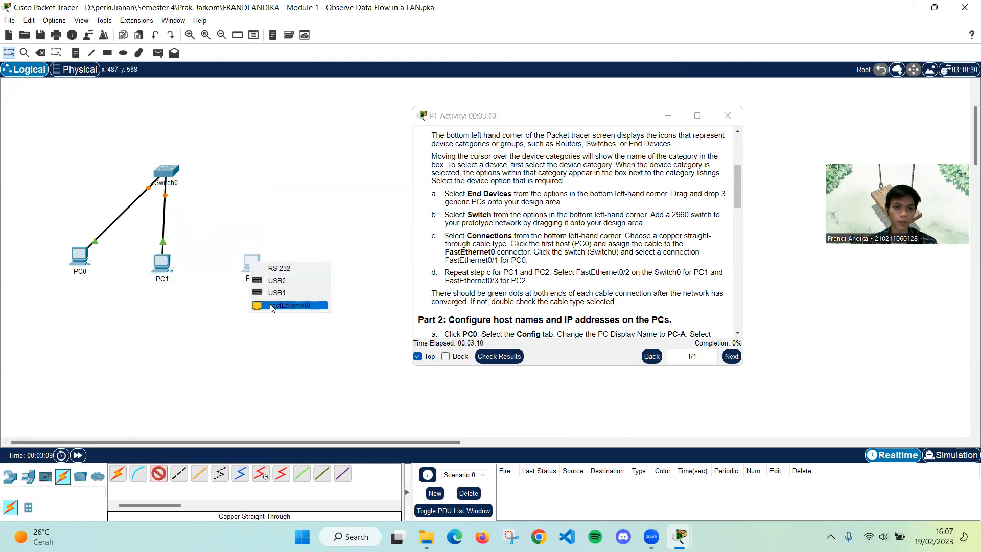
left_click(270, 306)
left_click(167, 172)
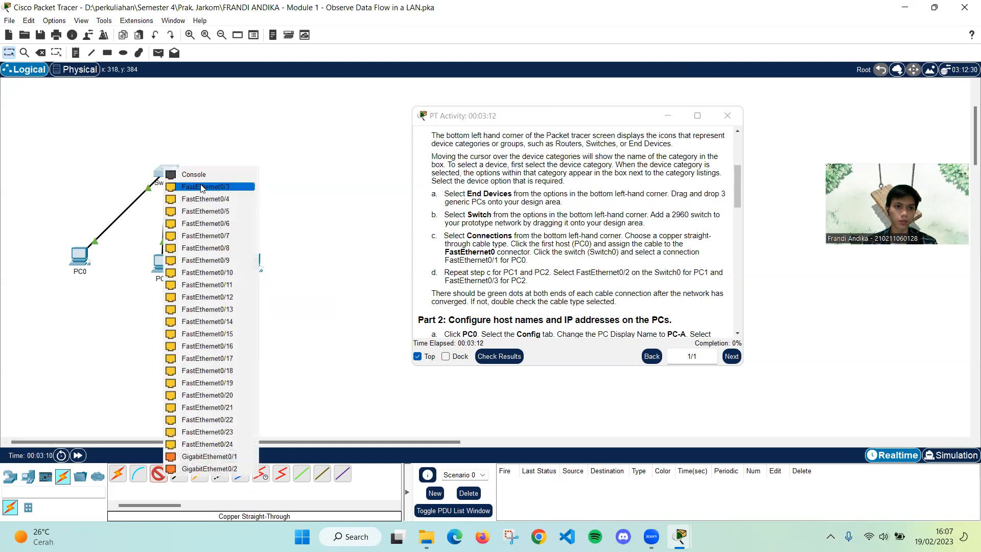
left_click(200, 187)
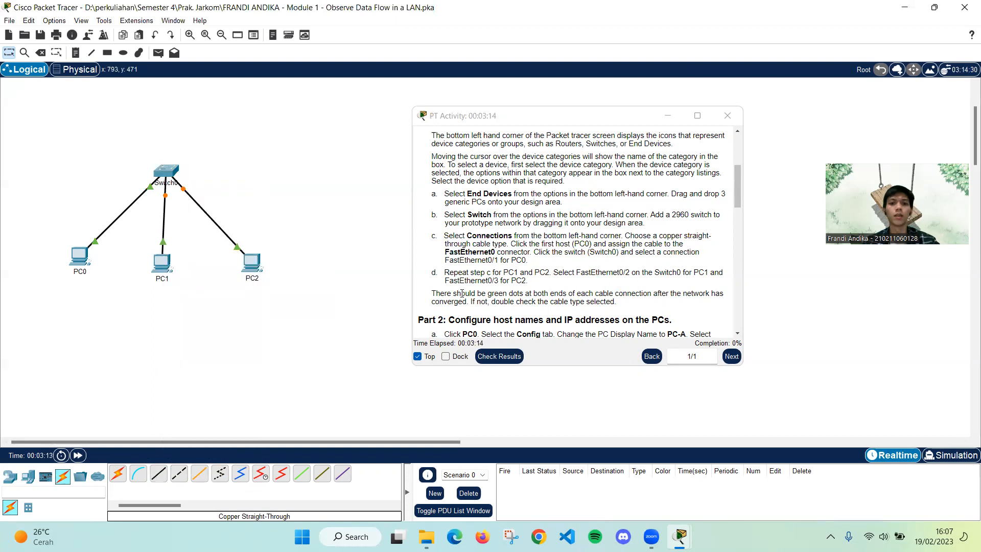
Read the activity instructions on checking the link dots and on configuring host names and IP addresses in Part 2.
scroll(465, 286, "down", 1)
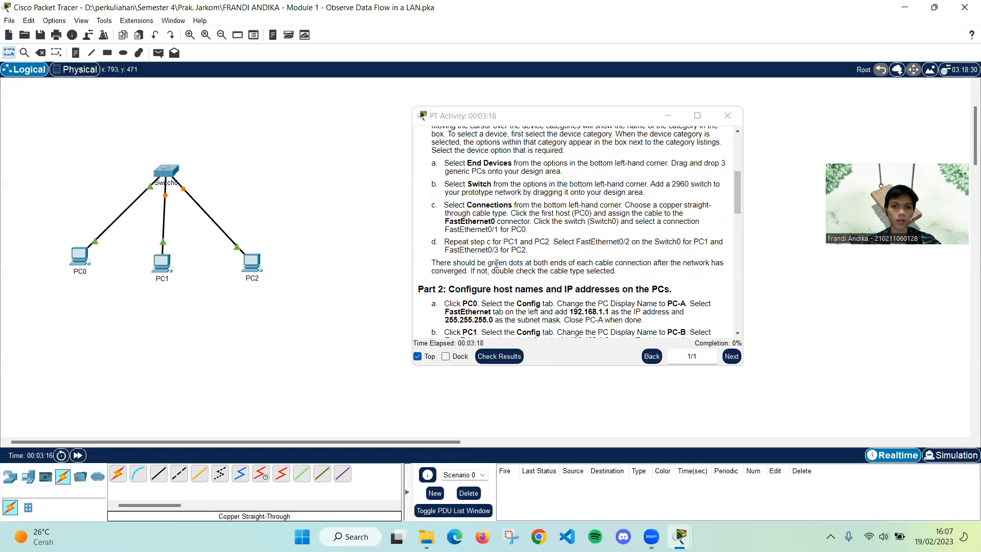
left_click_drag(495, 263, 546, 263)
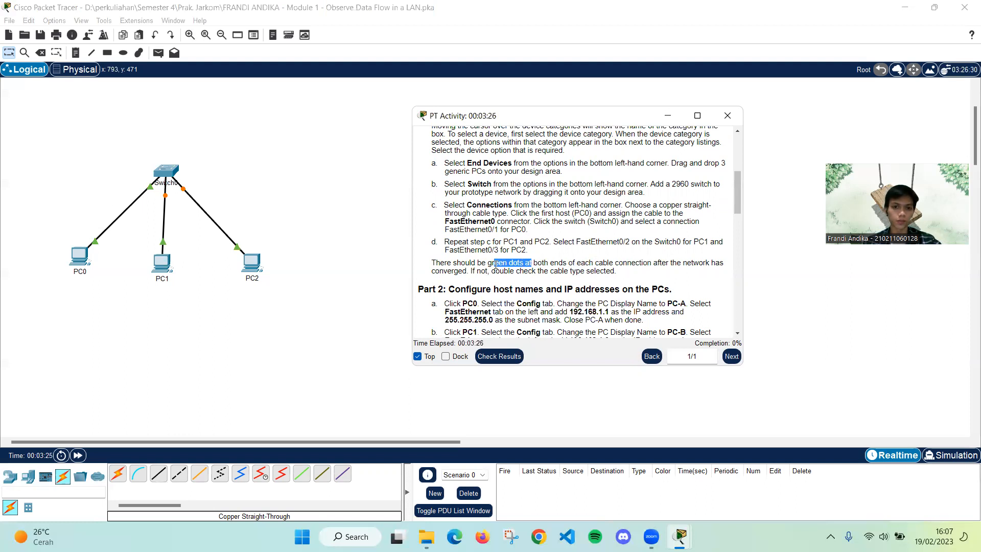
left_click_drag(437, 272, 461, 271)
left_click(490, 267)
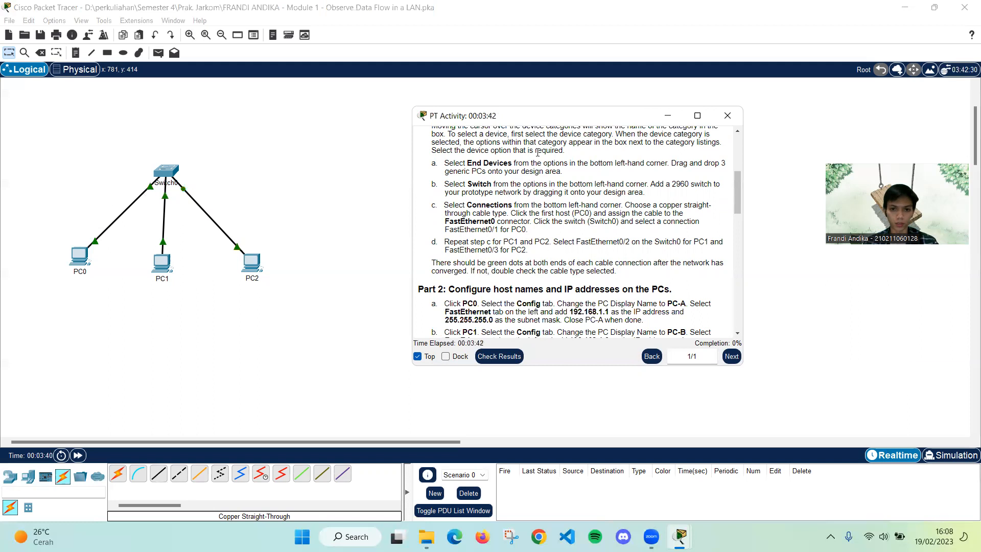
scroll(546, 190, "down", 3)
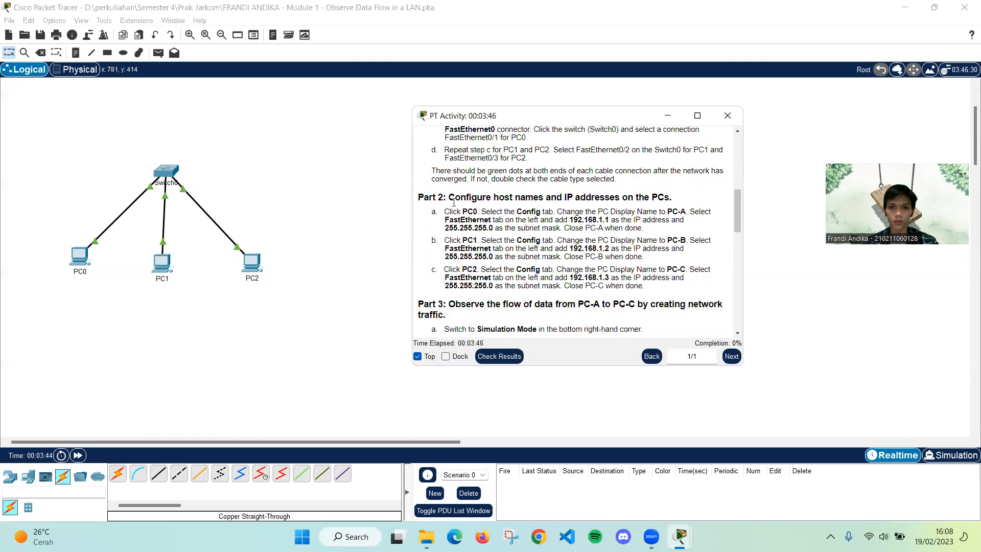
left_click_drag(451, 197, 671, 197)
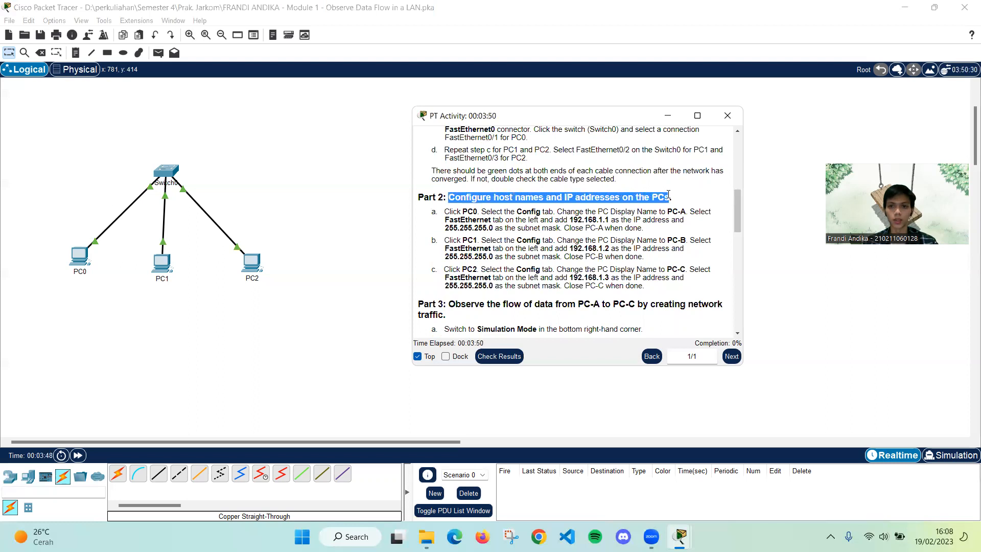
left_click(662, 208)
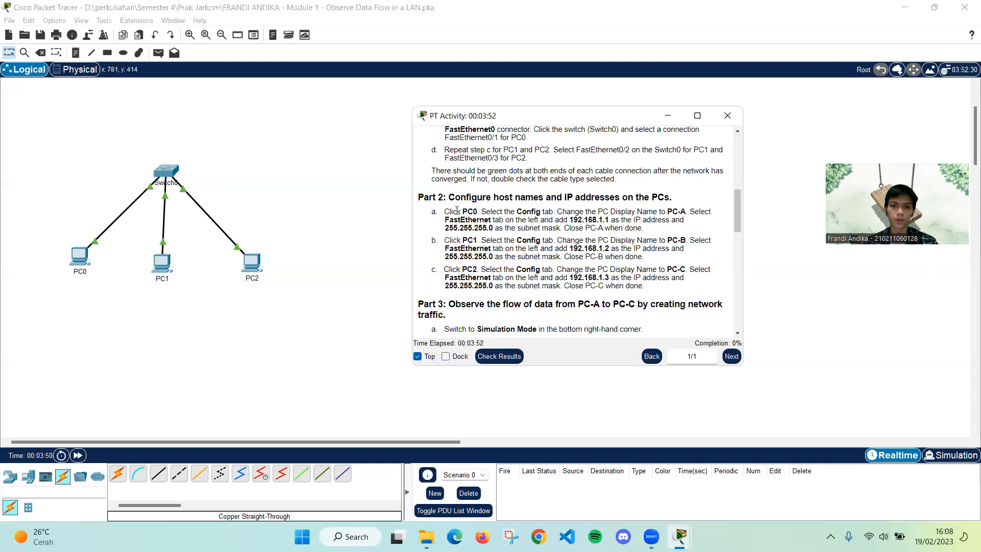
Change PC0's display name to PC-A in its configuration, keeping the device window beside the instructions.
left_click(73, 259)
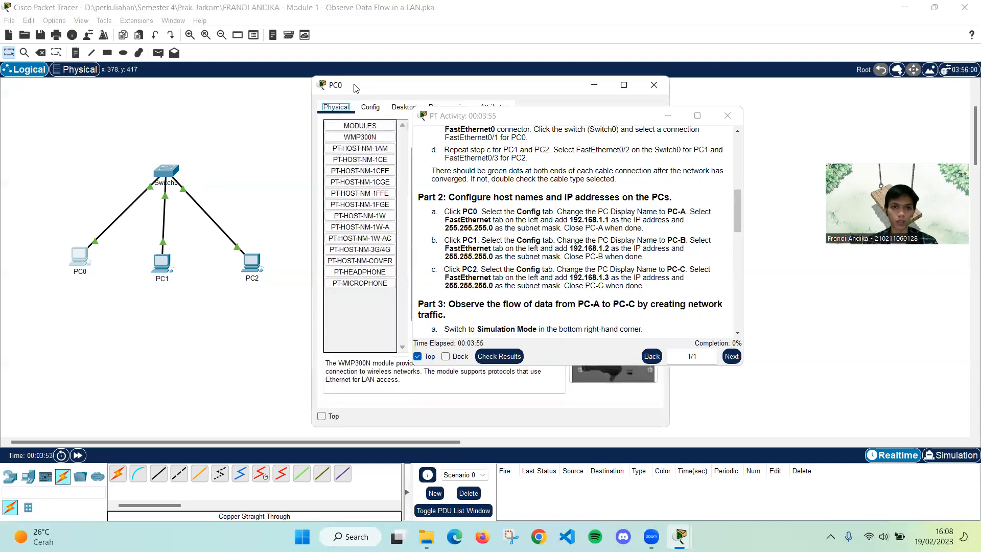
left_click_drag(356, 88, 95, 84)
left_click(108, 104)
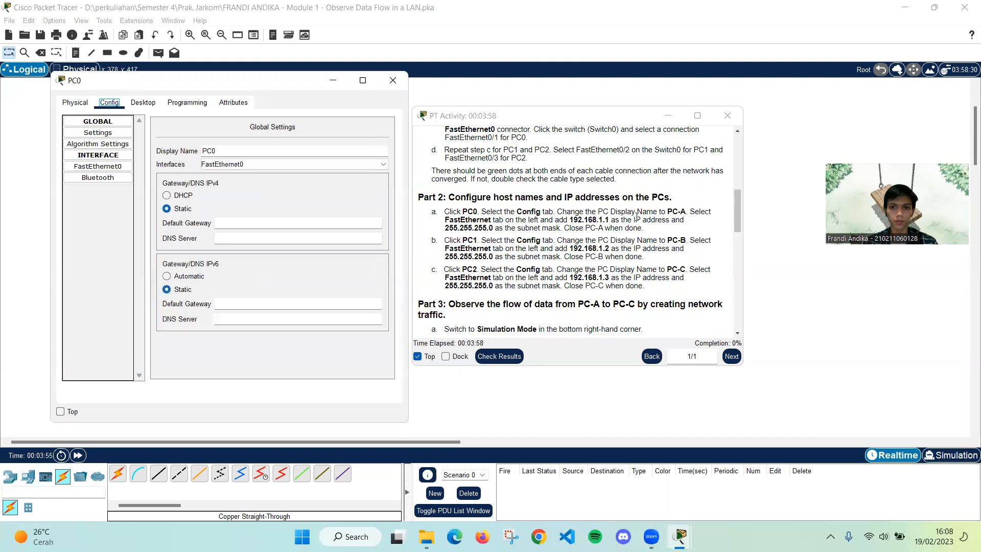
left_click(271, 151)
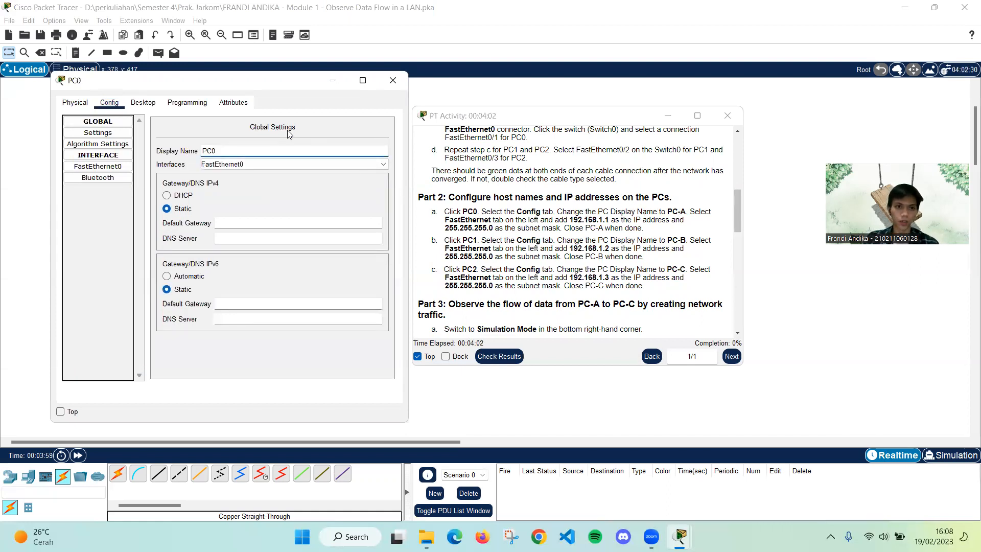
type("-A")
key("Caps_Lock")
left_click(287, 130)
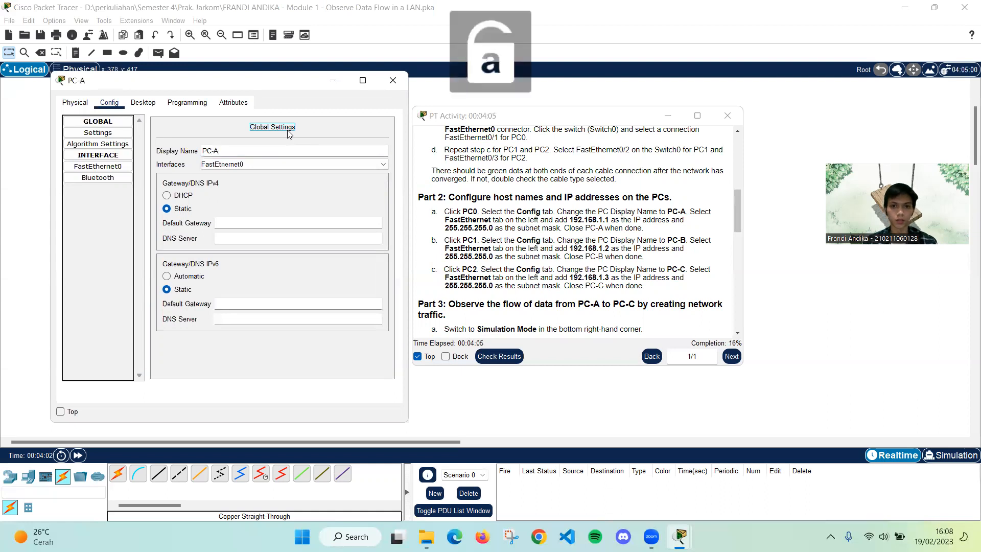
Assign PC-A's FastEthernet0 the static IPv4 address 192.168.1.1 with subnet mask 255.255.255.0, and close its window.
left_click(104, 167)
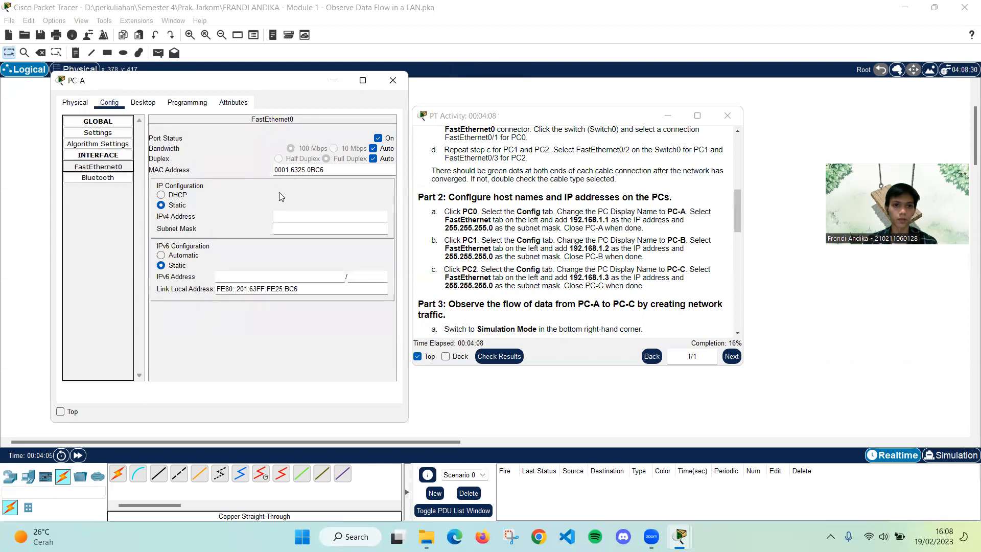
left_click(282, 216)
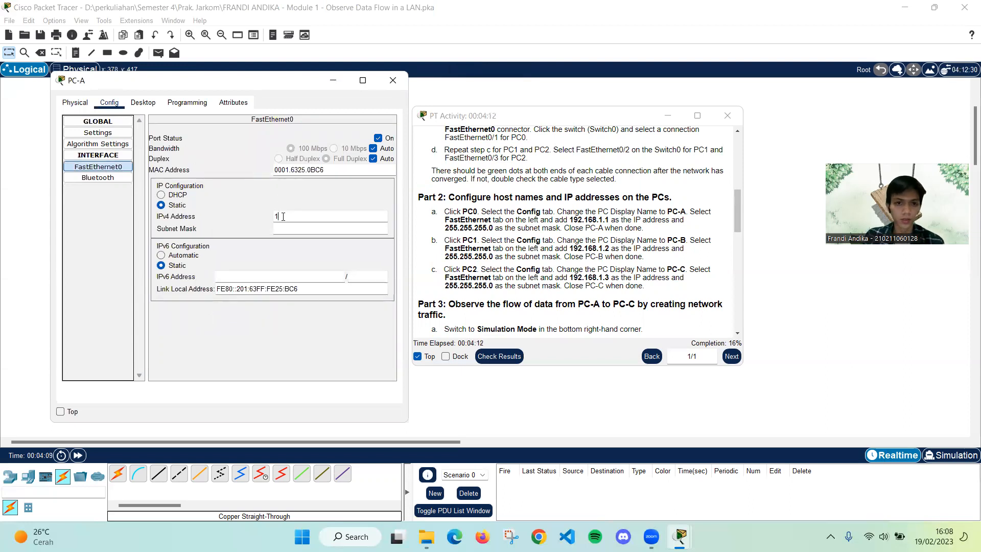
type("192.168.1.1")
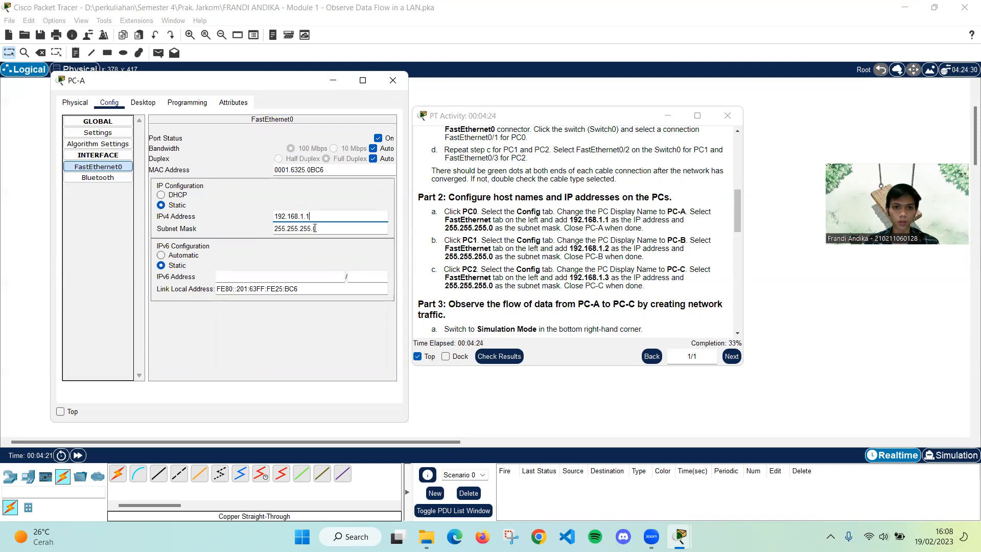
left_click(393, 81)
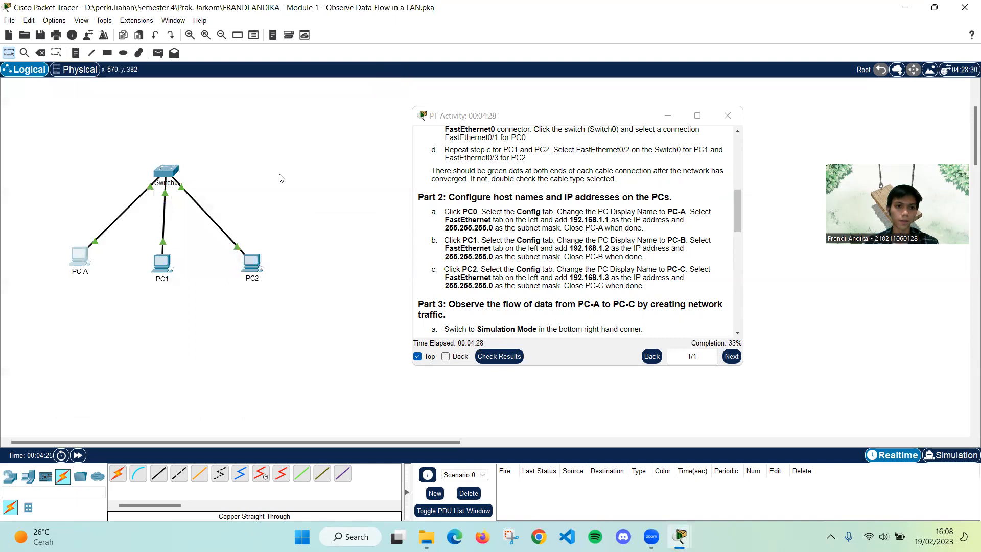
Change PC1's display name to PC-B in its configuration, keeping the device window beside the instructions.
left_click(164, 269)
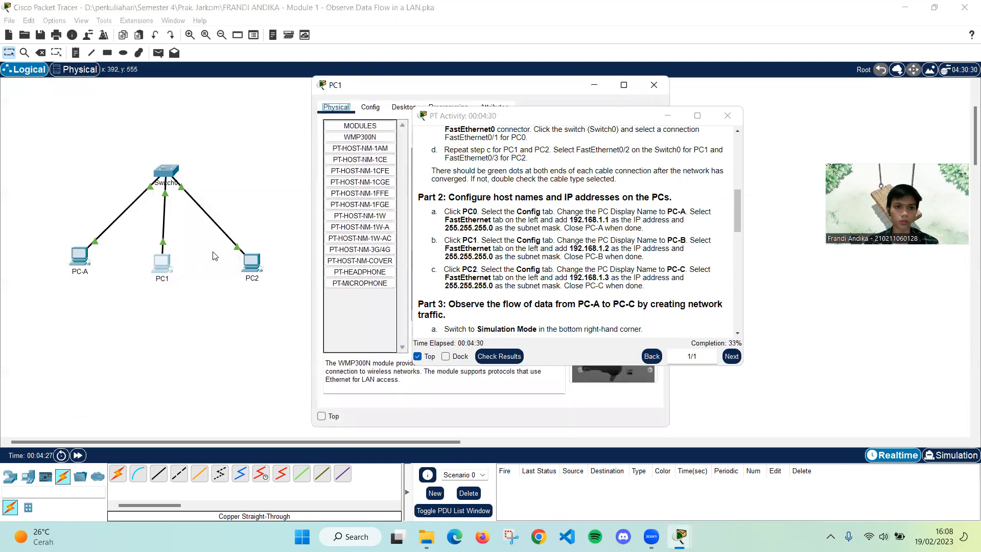
left_click_drag(416, 92, 153, 93)
left_click(107, 108)
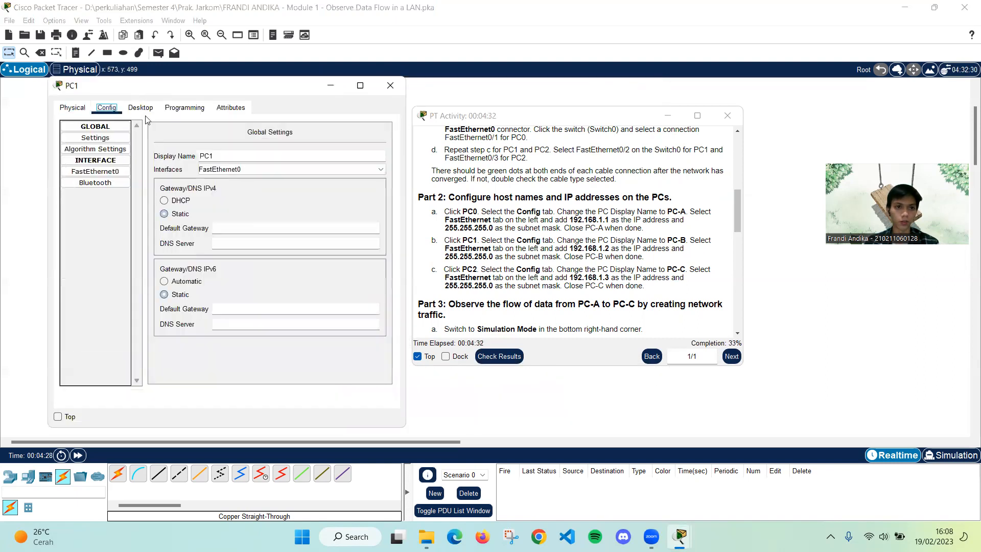
left_click(221, 155)
type("-")
key("Caps_Lock")
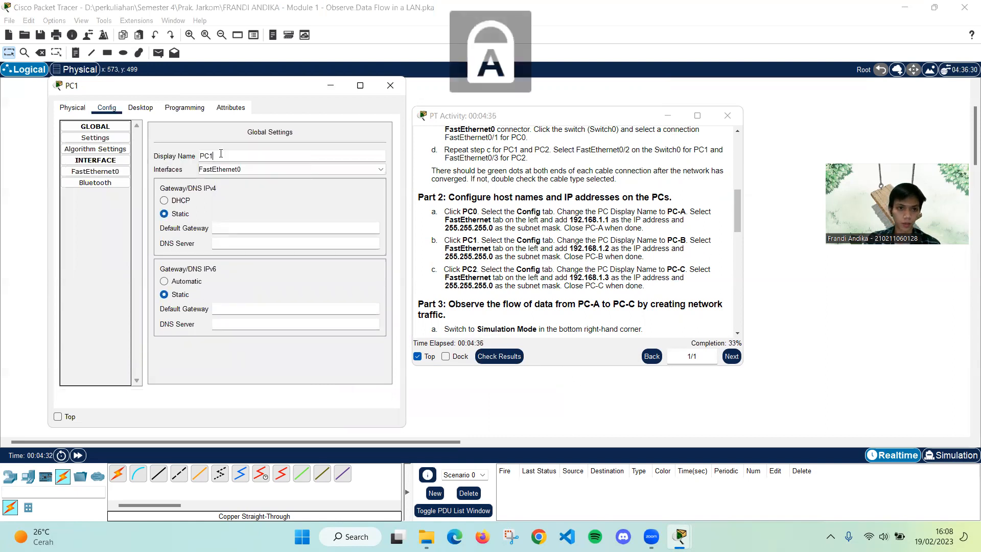
type("-B")
key("Caps_Lock")
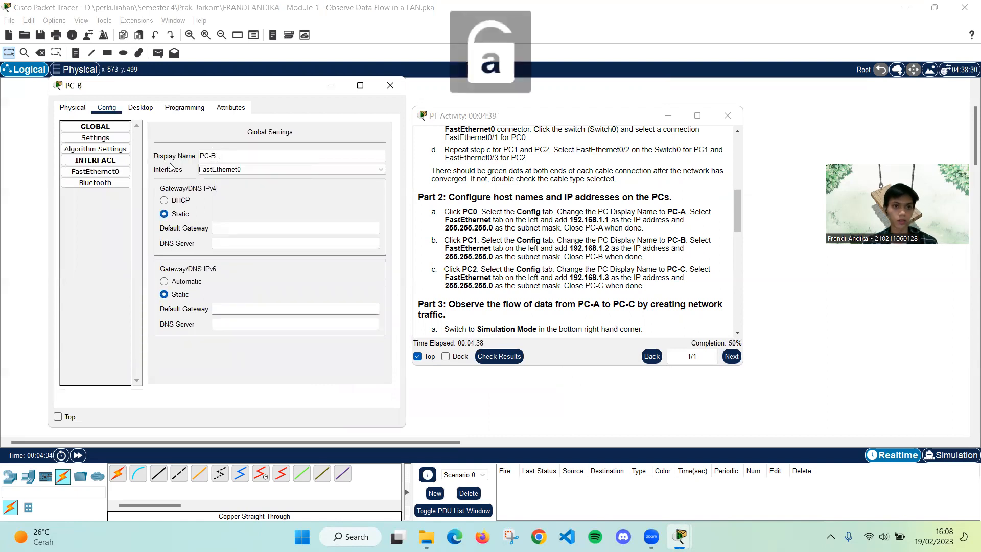
Give PC-B's FastEthernet0 the static IPv4 address 192.168.1.2 and subnet mask 255.255.255.0, closing the device window when done.
left_click(95, 171)
left_click(285, 223)
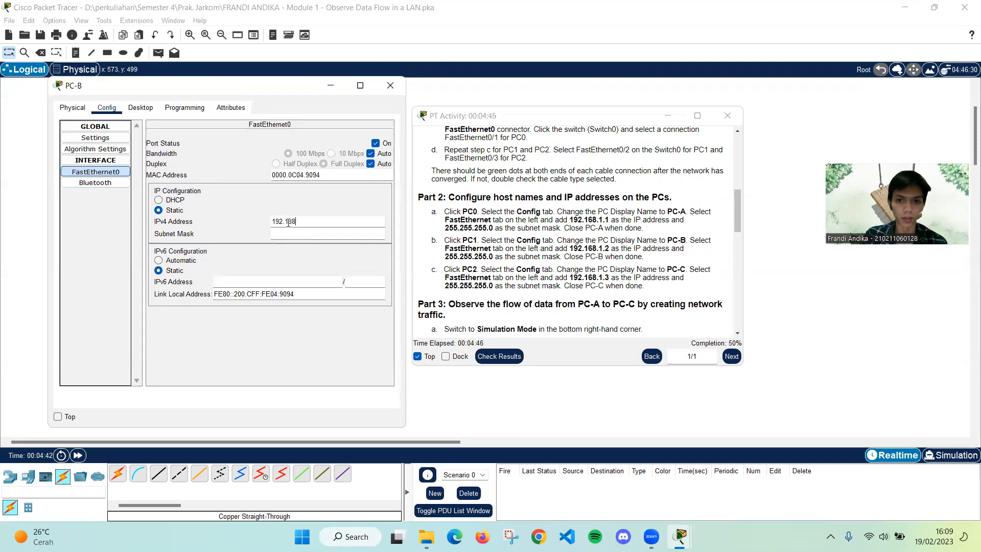
left_click(378, 227)
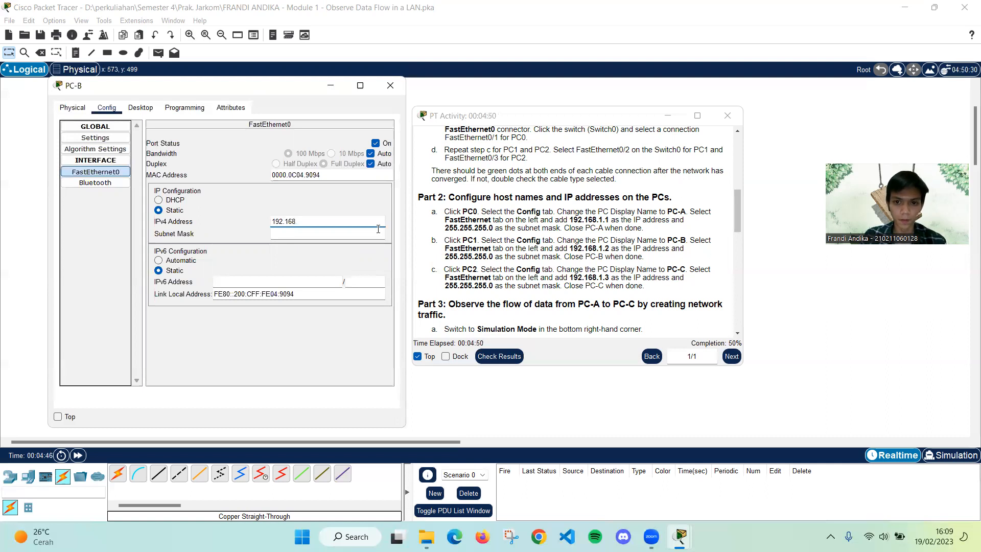
left_click(378, 231)
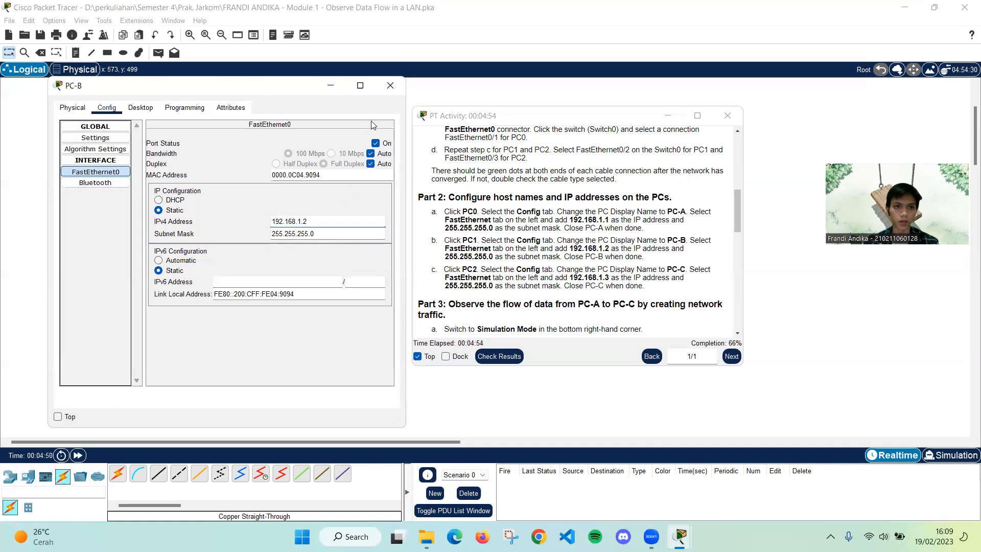
left_click(389, 87)
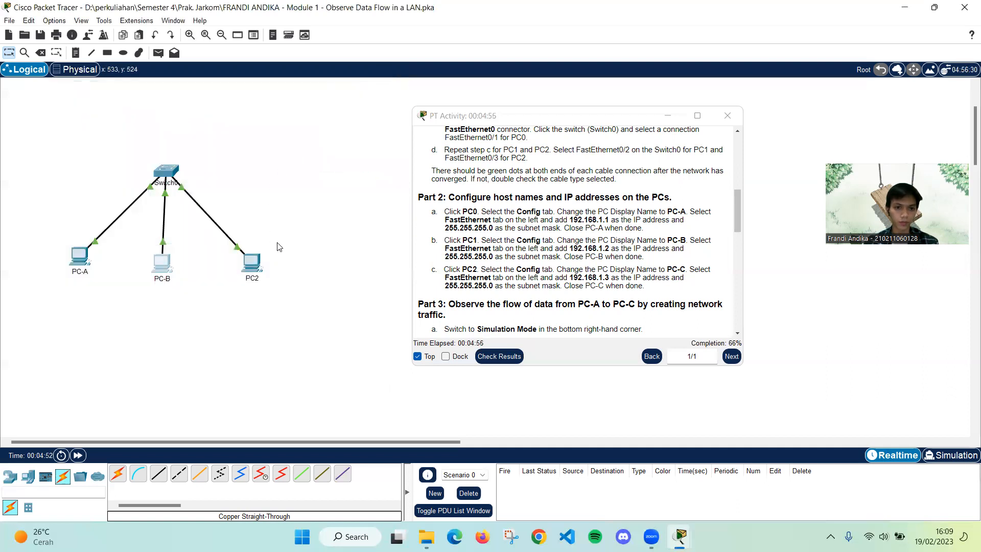
Open PC2's configuration clear of the instructions and change its display name to PC-C.
left_click(251, 262)
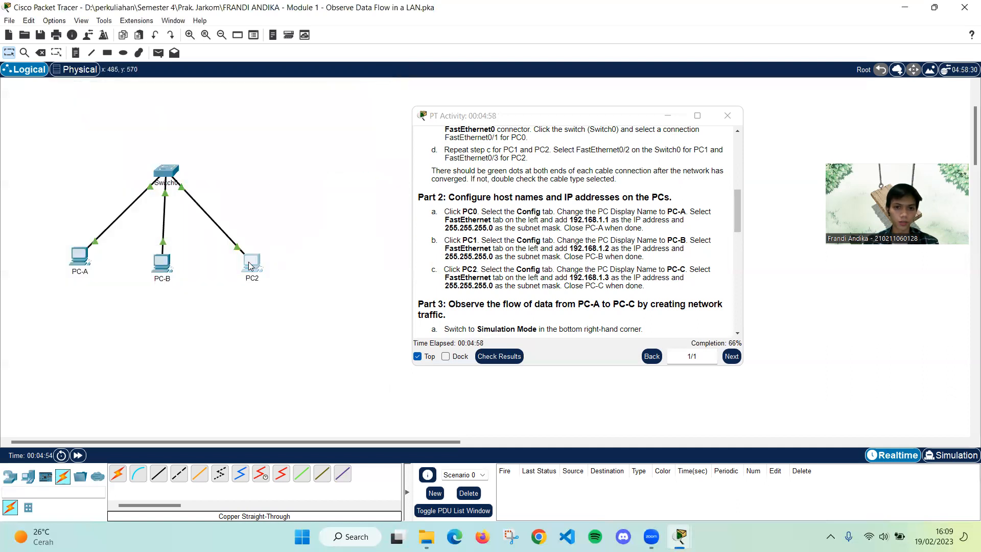
left_click(343, 88)
left_click_drag(363, 88, 129, 85)
left_click(155, 97)
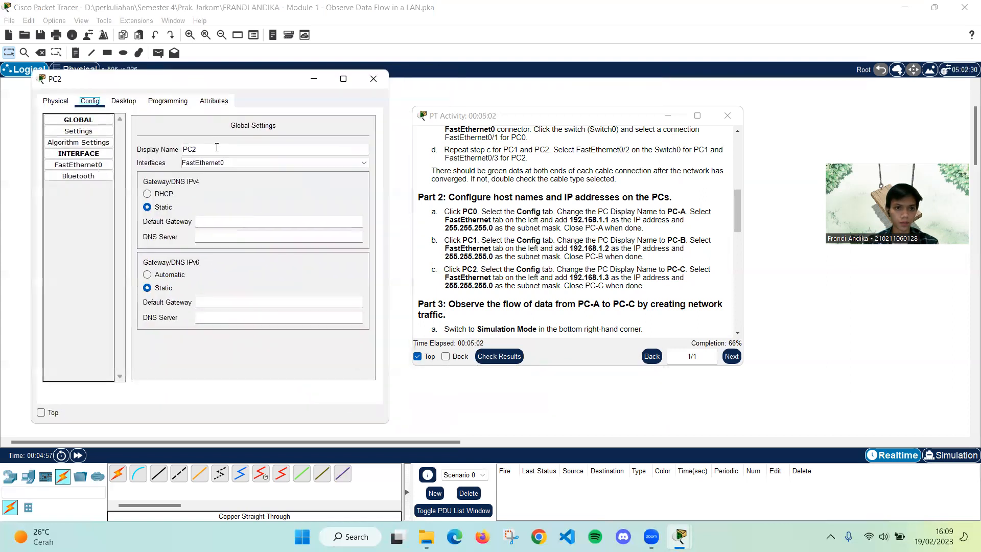
left_click(217, 148)
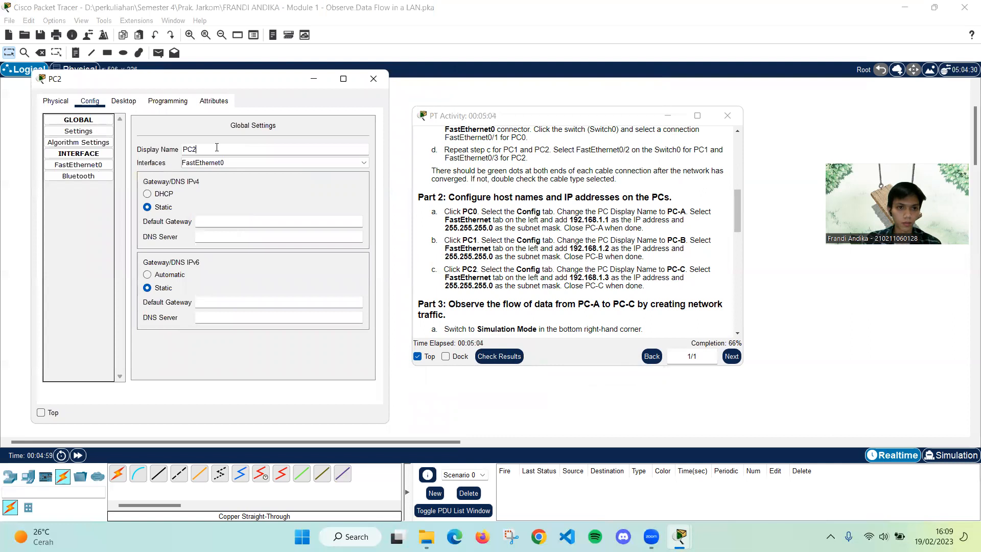
type("-")
key("Caps_Lock")
type("C")
key("Caps_Lock")
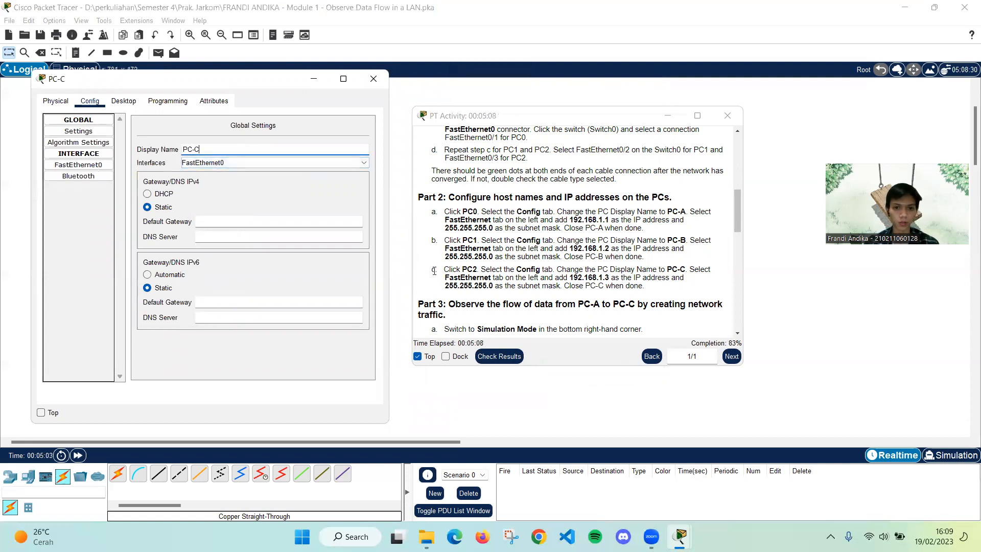
Set PC-C's FastEthernet0 to static IPv4 address 192.168.1.3 with subnet mask 255.255.255.0, and close its window.
left_click(78, 165)
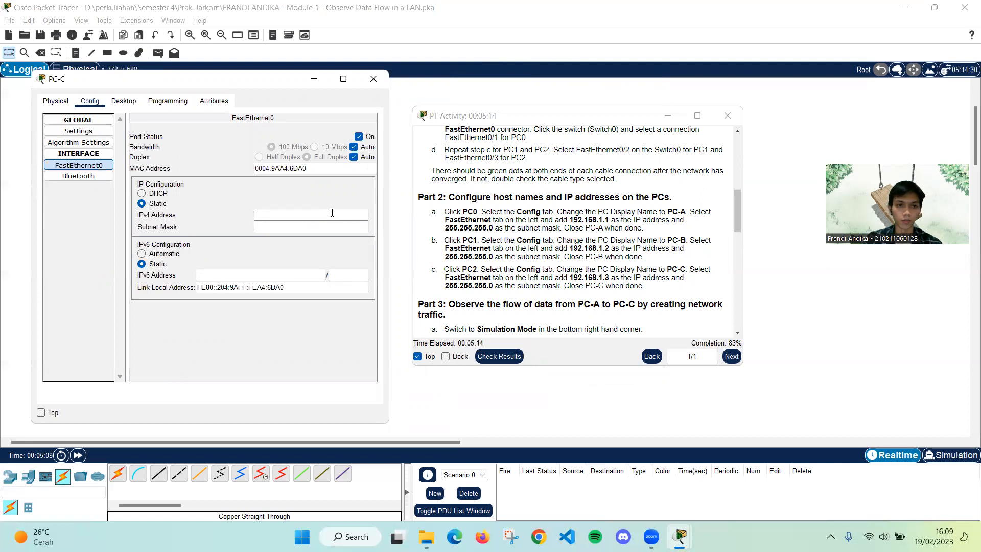
type("192.168.1.3")
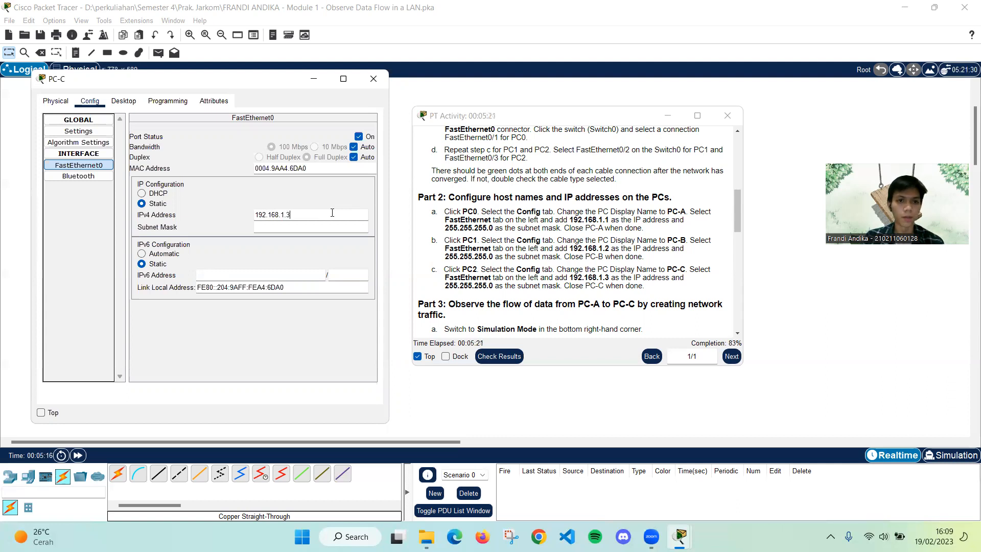
key("Return")
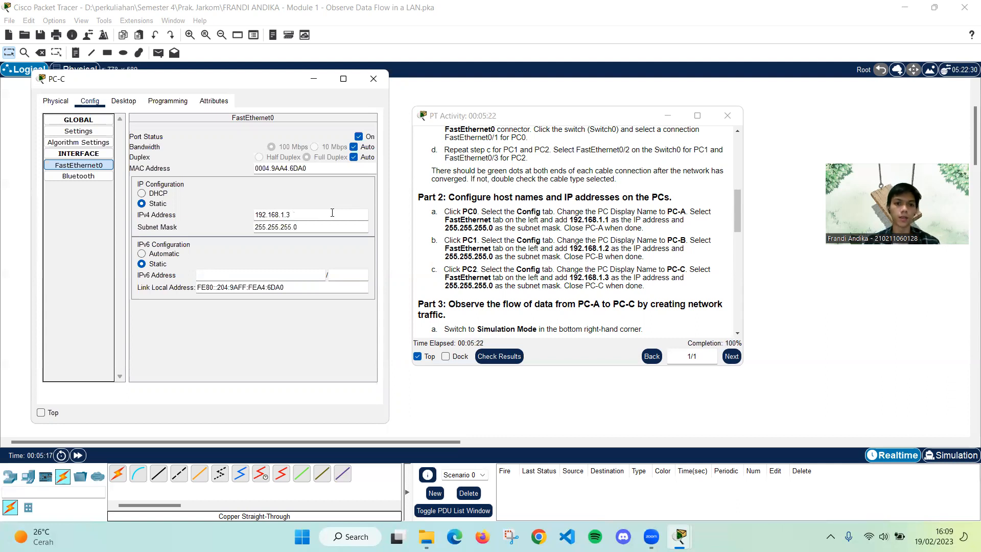
left_click(371, 78)
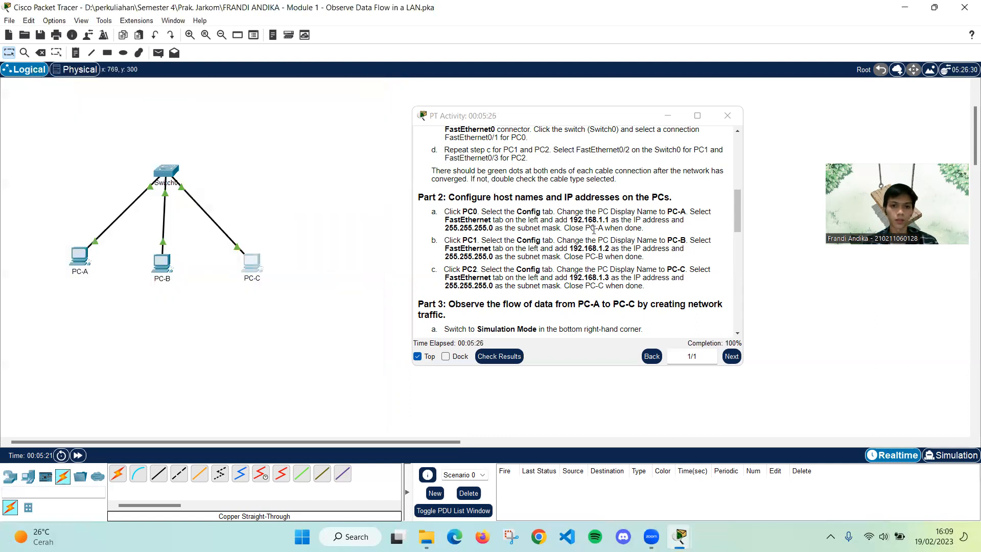
Following step a of Part 3 in the activity instructions, switch the network from Realtime to Simulation mode.
scroll(589, 236, "down", 2)
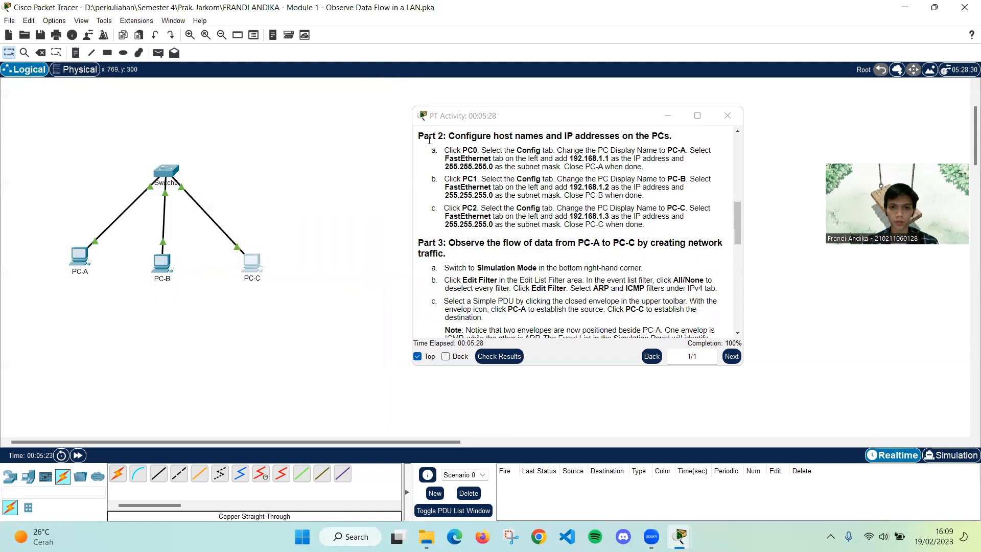
scroll(481, 178, "down", 2)
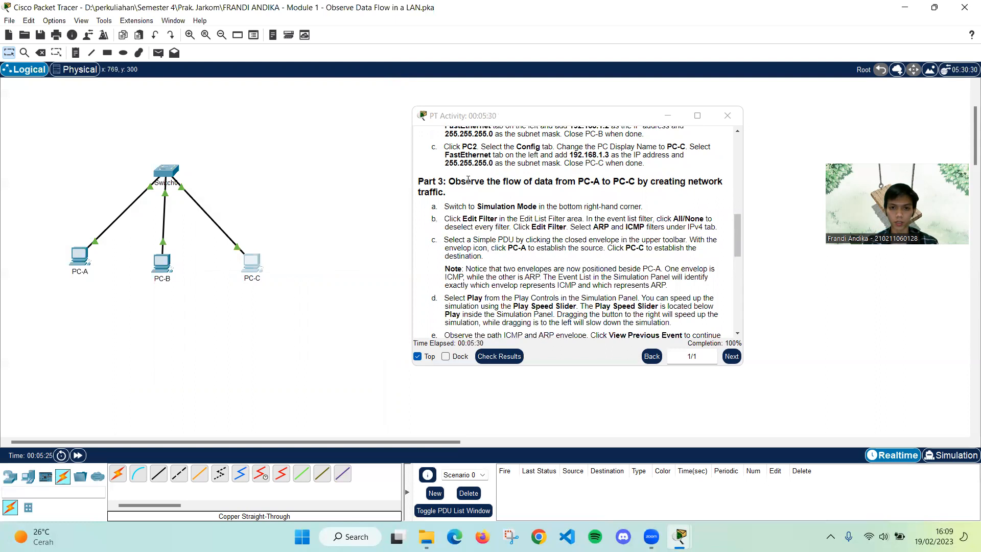
scroll(468, 180, "down", 1)
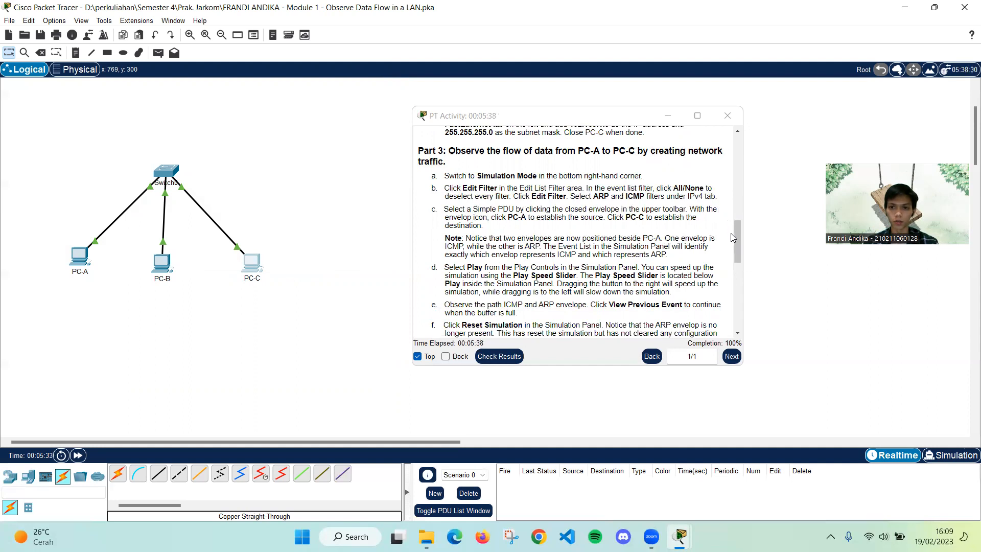
left_click_drag(560, 120, 483, 107)
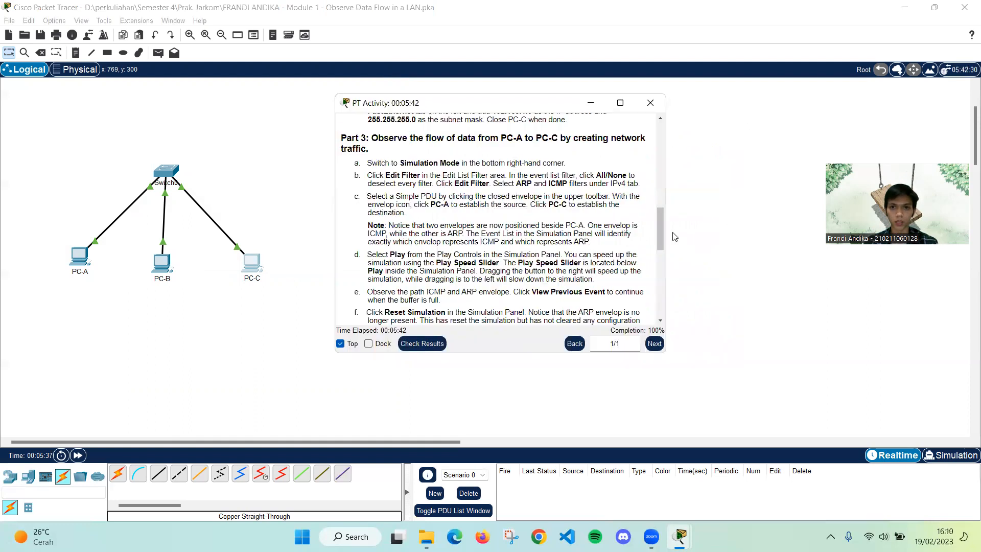
left_click(951, 455)
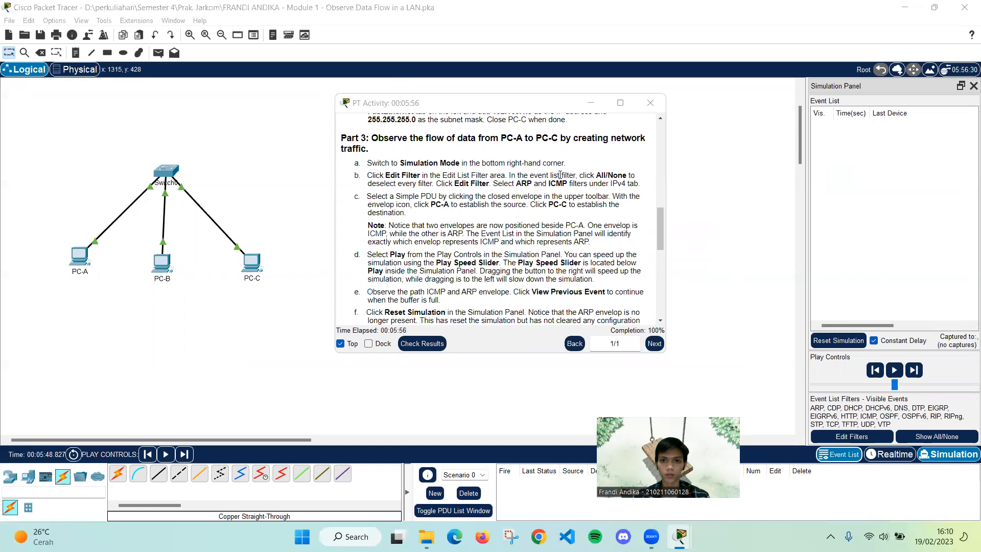
Clear all event list filters, and enable only the ARP and ICMP filters under IPv4 as step b instructs.
left_click(957, 438)
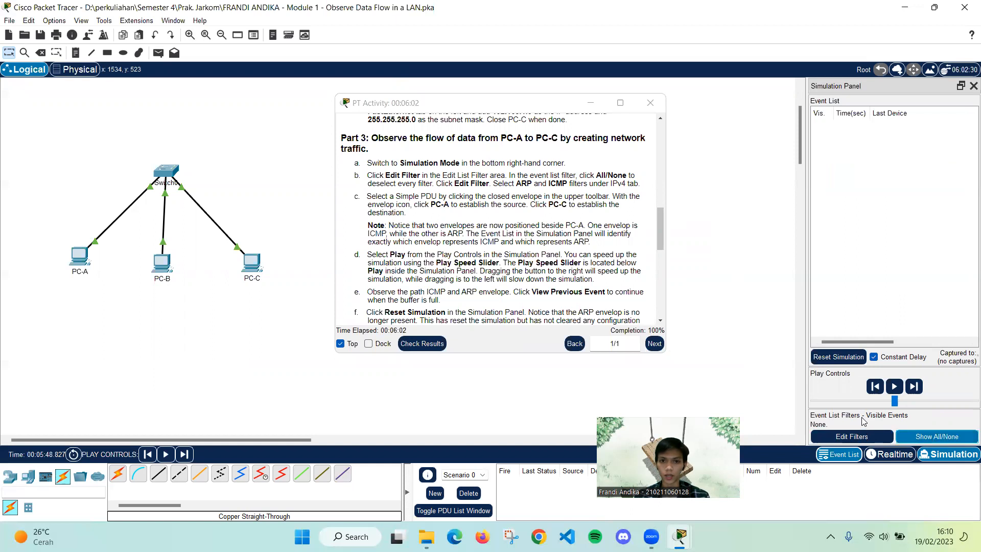
left_click(858, 437)
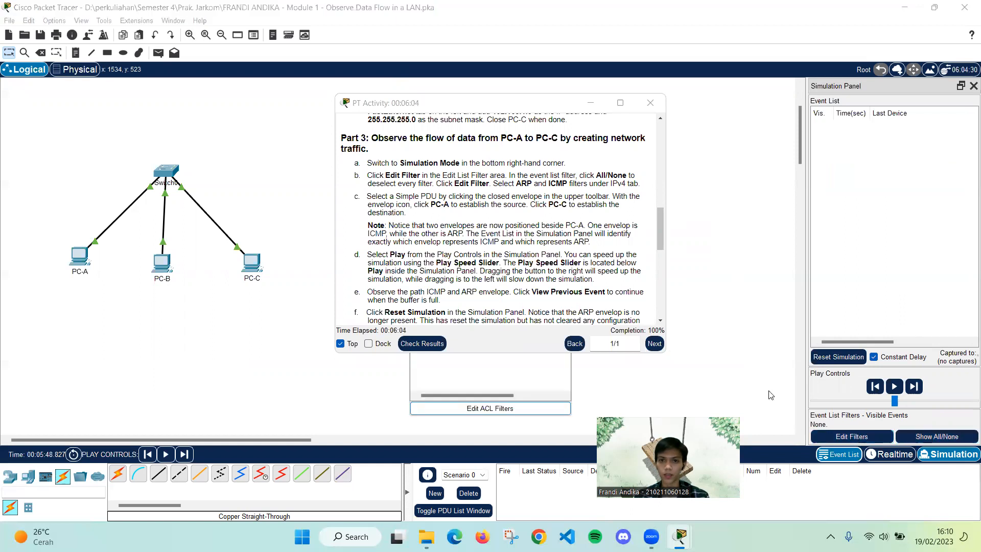
left_click_drag(516, 111, 713, 126)
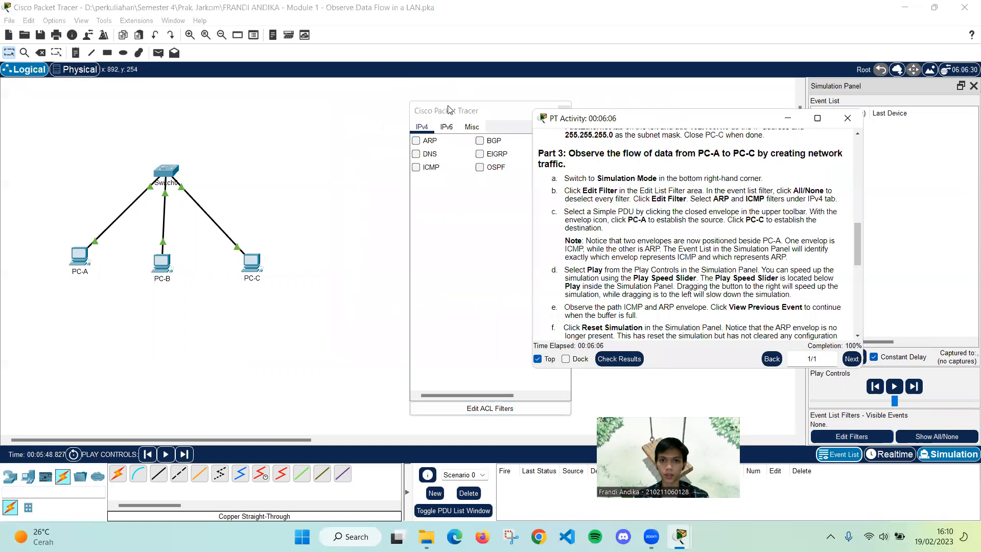
left_click_drag(450, 109, 337, 95)
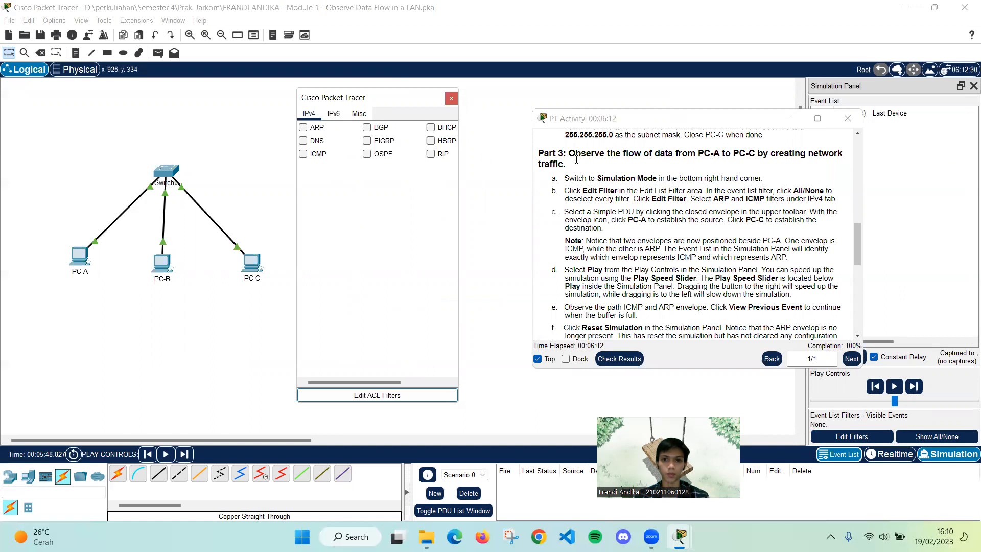
left_click_drag(713, 199, 766, 199)
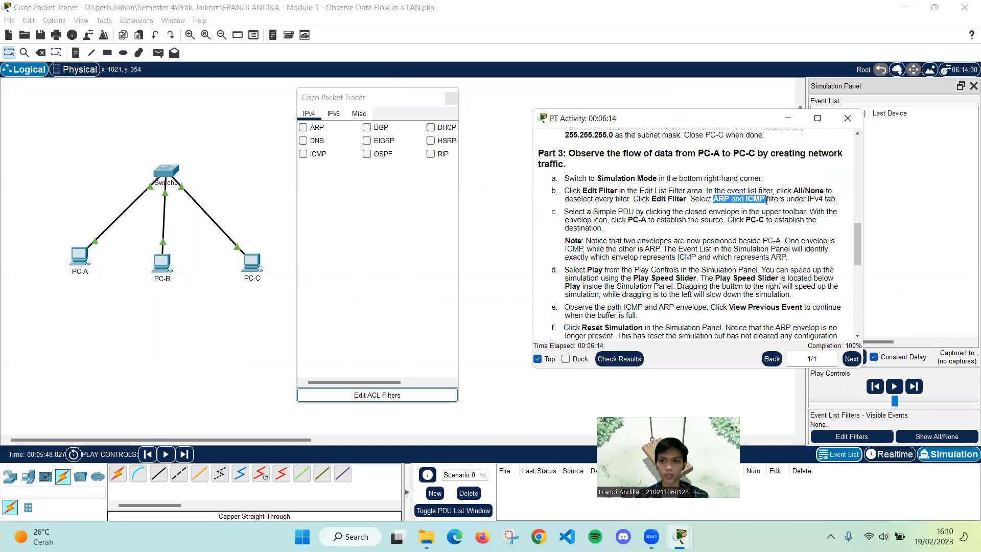
left_click(303, 128)
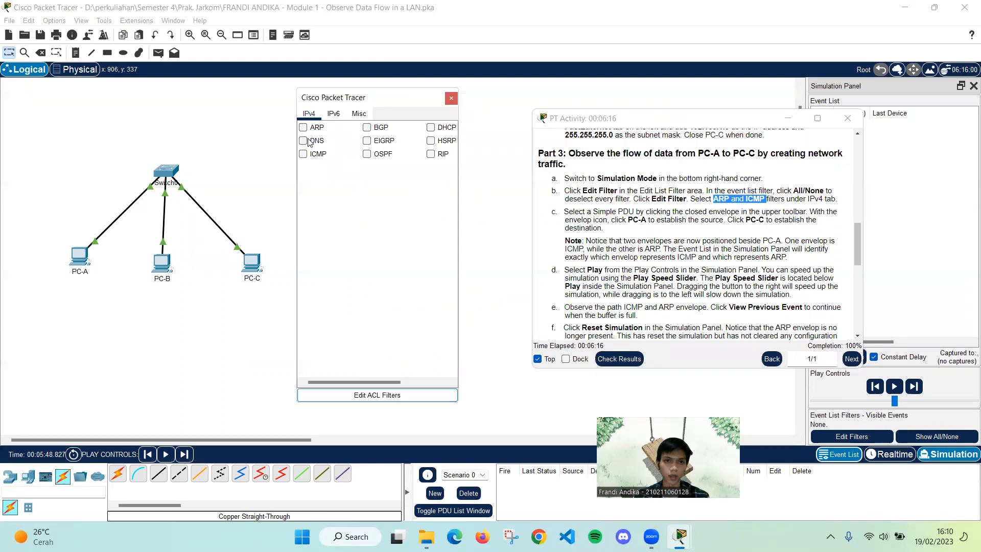
left_click(303, 154)
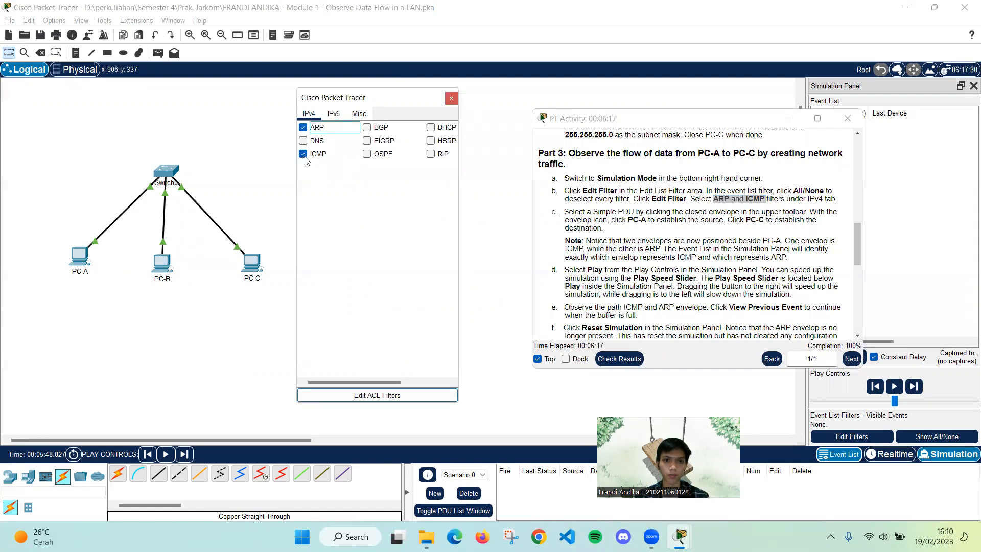
left_click(451, 98)
Following step c of Part 3, add a Simple PDU with PC-A as the source and PC-C as the destination.
left_click_drag(626, 122, 464, 105)
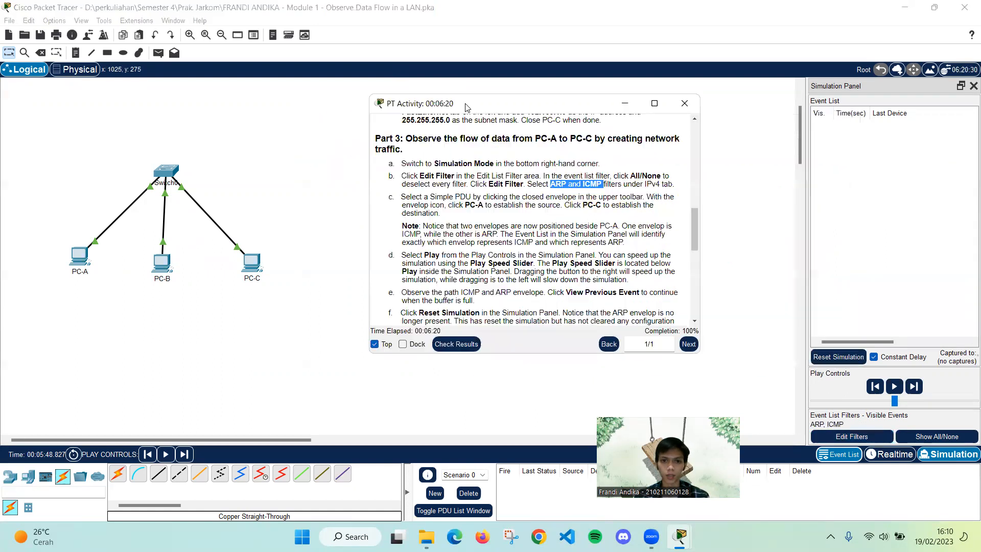
left_click_drag(400, 196, 475, 198)
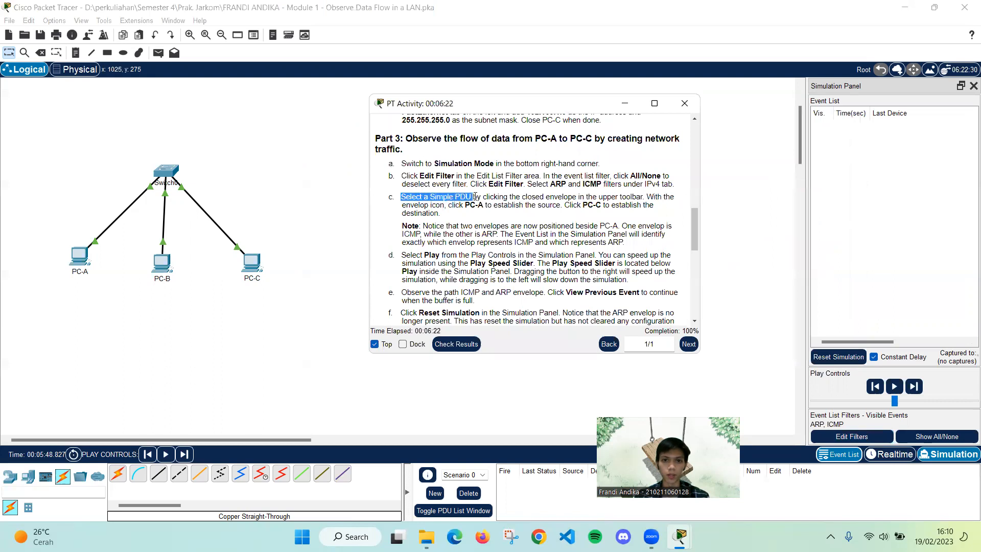
left_click(555, 193)
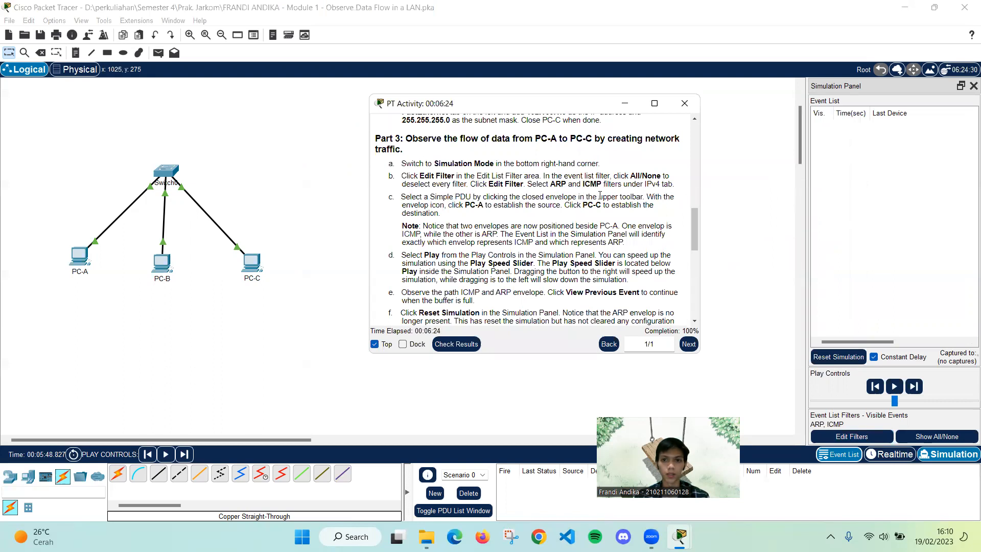
left_click(159, 55)
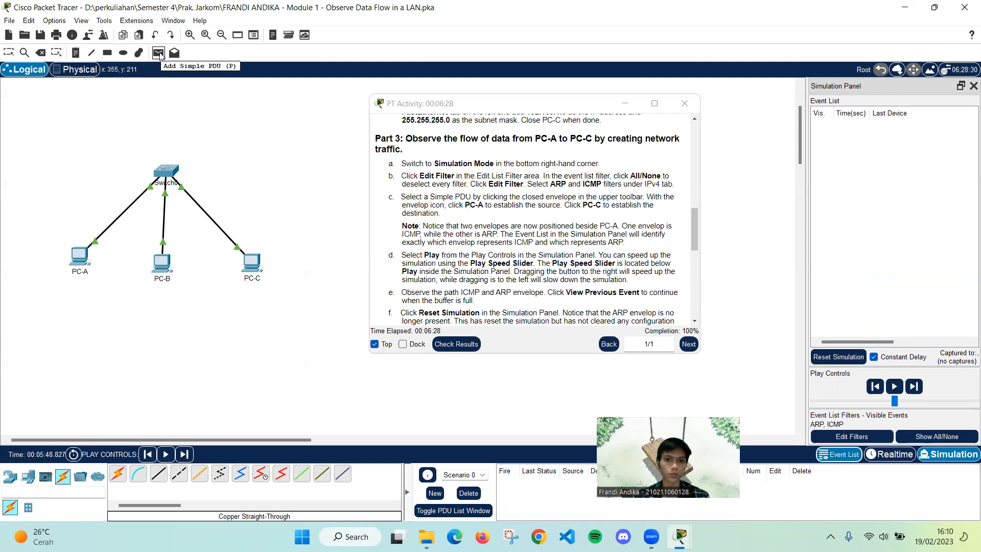
left_click(82, 251)
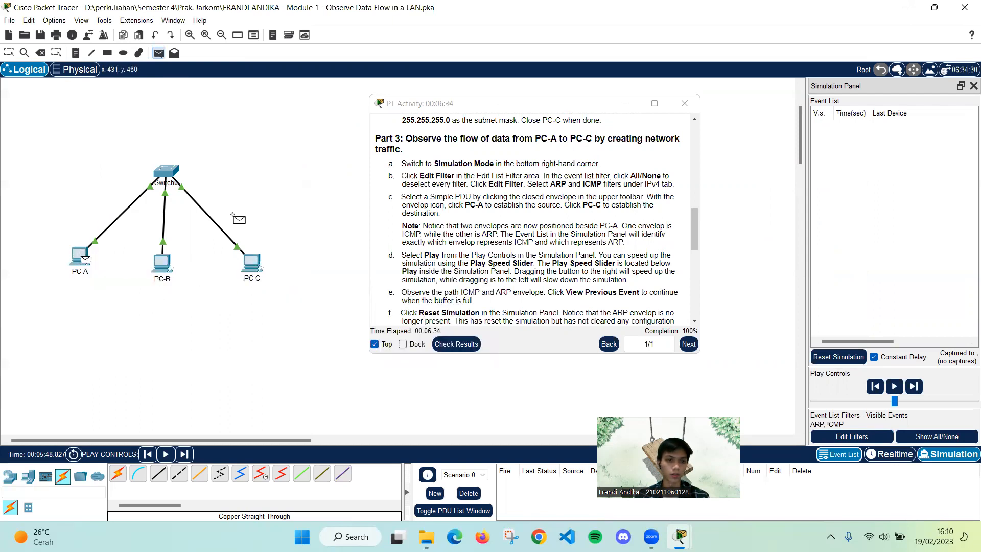
left_click(248, 262)
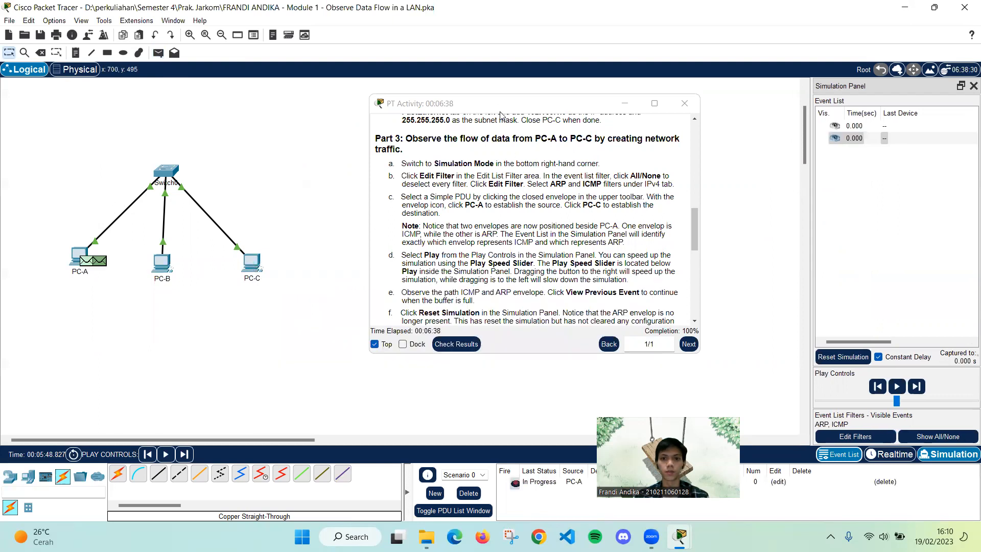
Reposition the activity instructions and widen the Simulation Panel so the event list's At Device and Type columns are in view.
left_click_drag(495, 107, 399, 95)
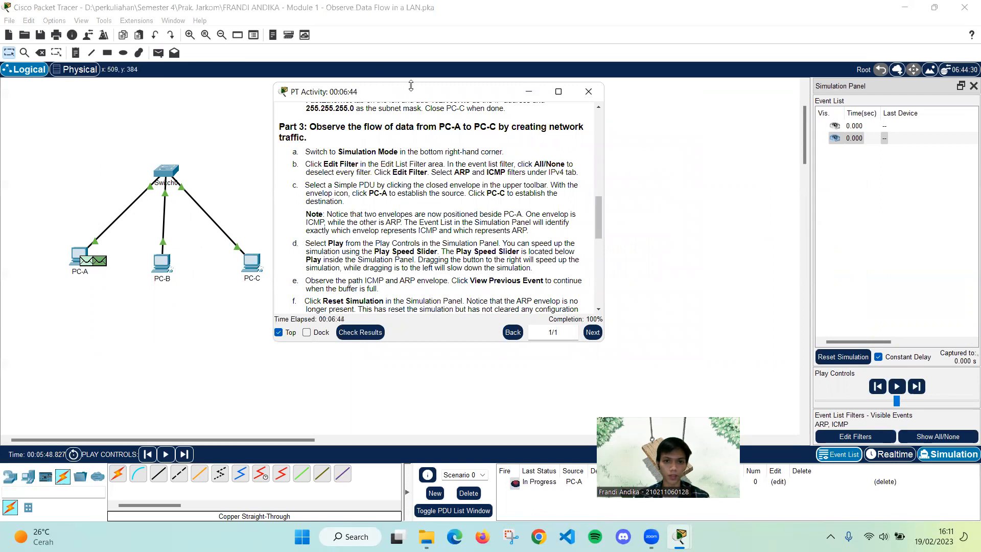
left_click_drag(413, 95, 345, 107)
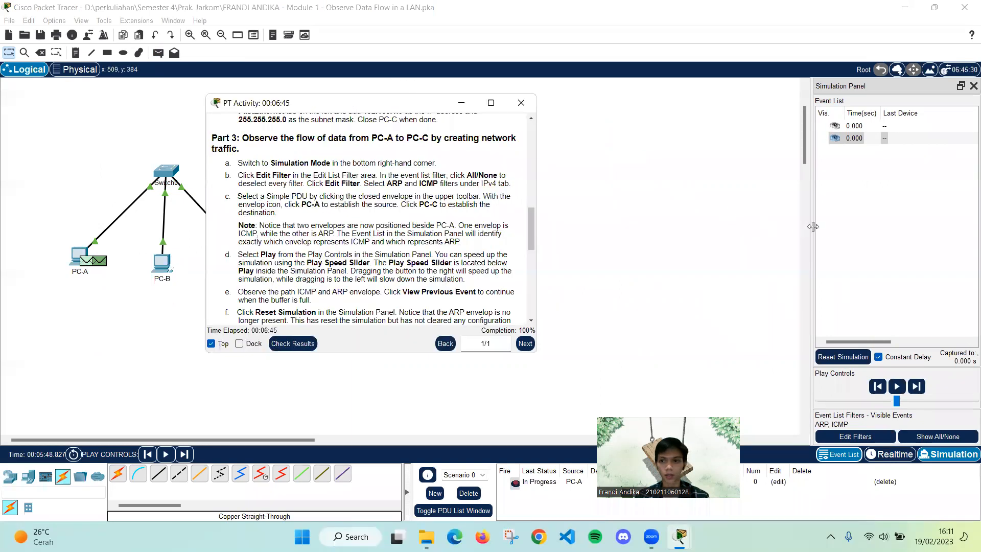
left_click_drag(811, 240, 598, 241)
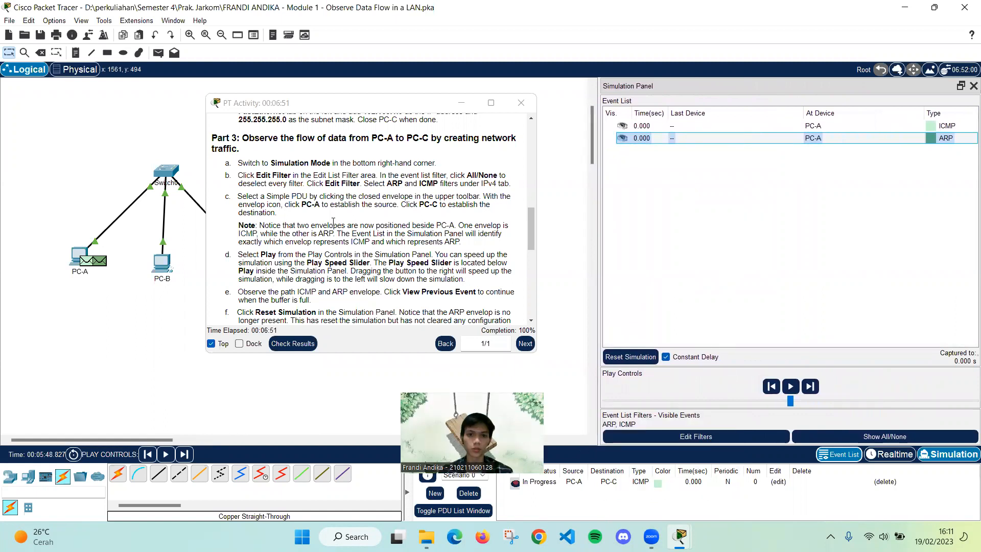
Play the simulation at maximum speed with the topology uncovered, and choose to view previous events once the buffer is full.
scroll(256, 223, "down", 1)
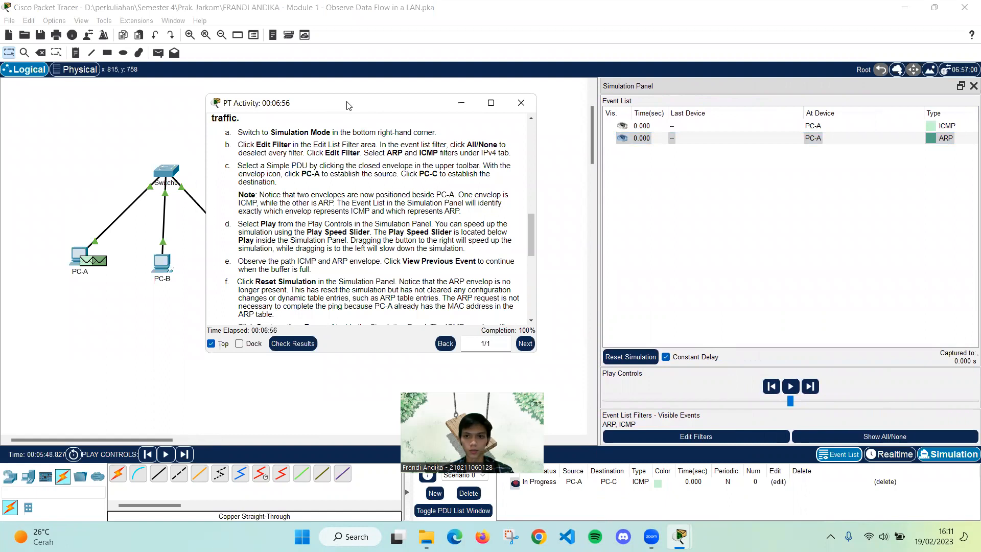
left_click_drag(346, 105, 401, 78)
left_click(790, 386)
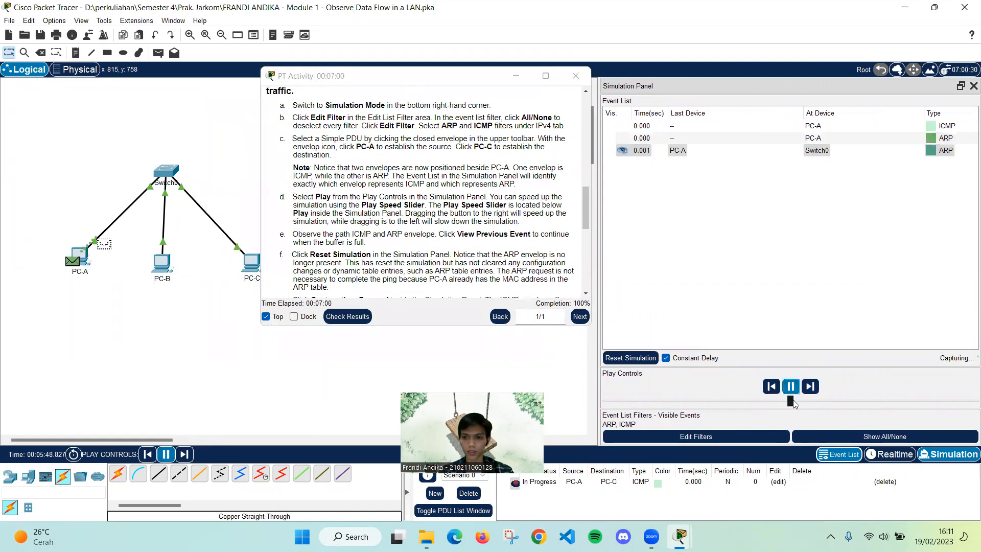
left_click_drag(791, 403, 967, 407)
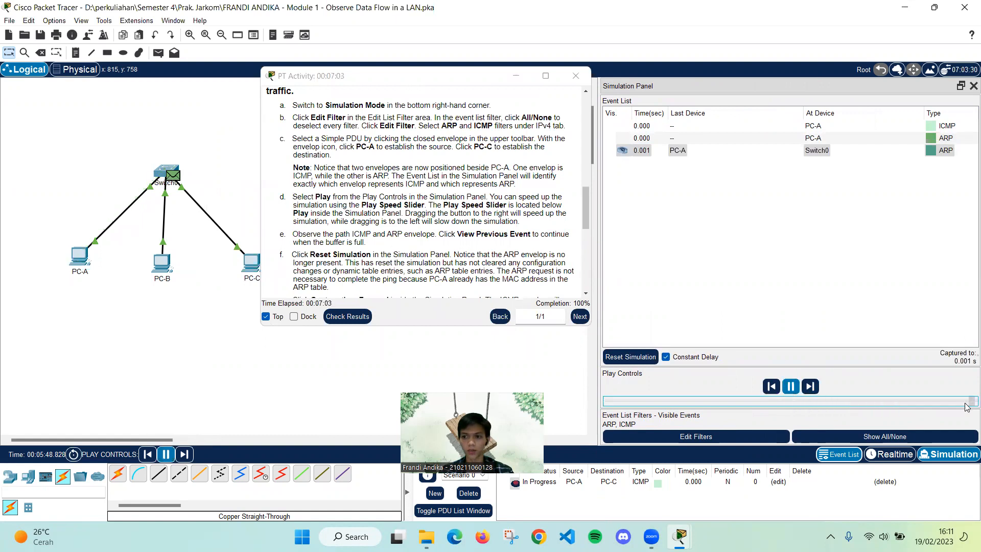
left_click(436, 82)
left_click_drag(436, 81, 455, 85)
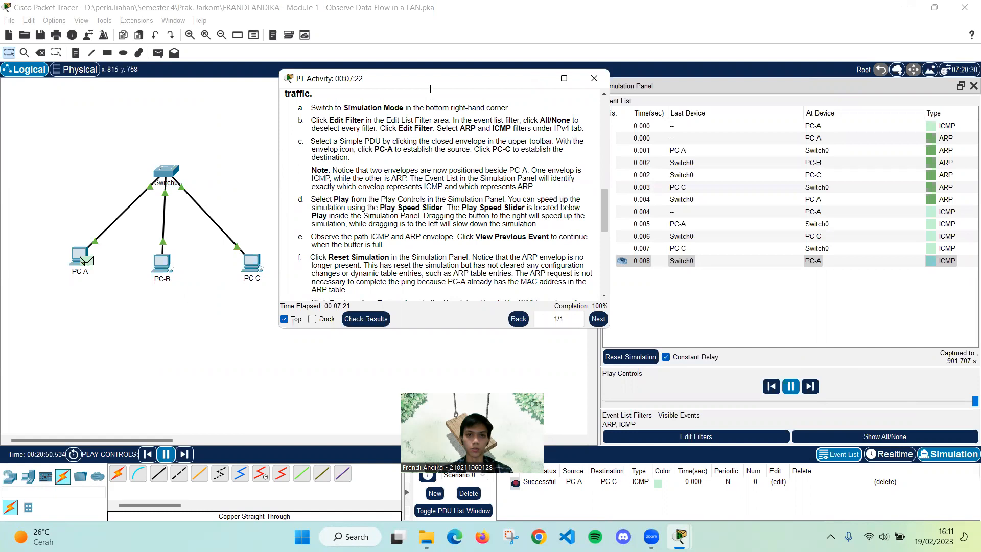
left_click_drag(432, 84, 440, 83)
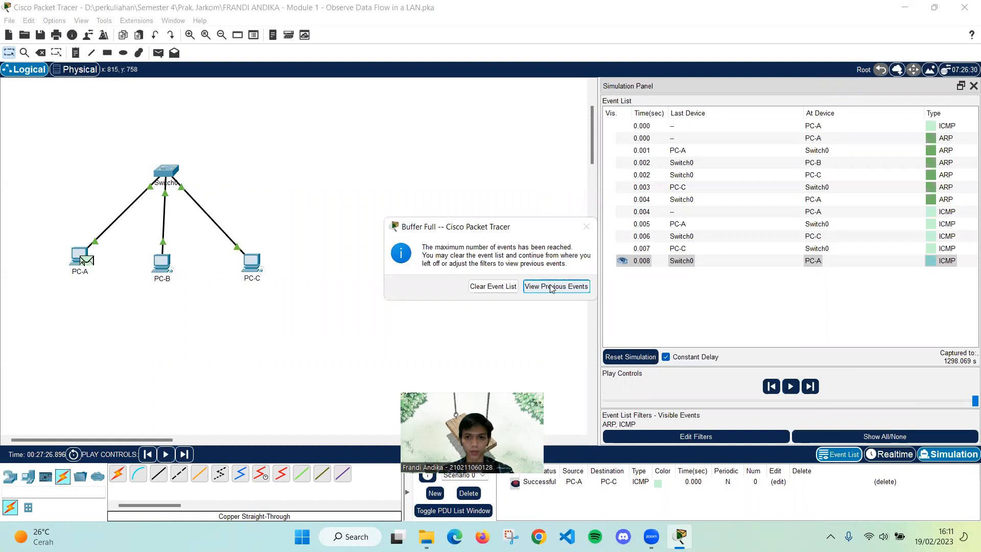
left_click(552, 286)
Read on to step f of the instructions and reset the simulation.
scroll(432, 163, "down", 2)
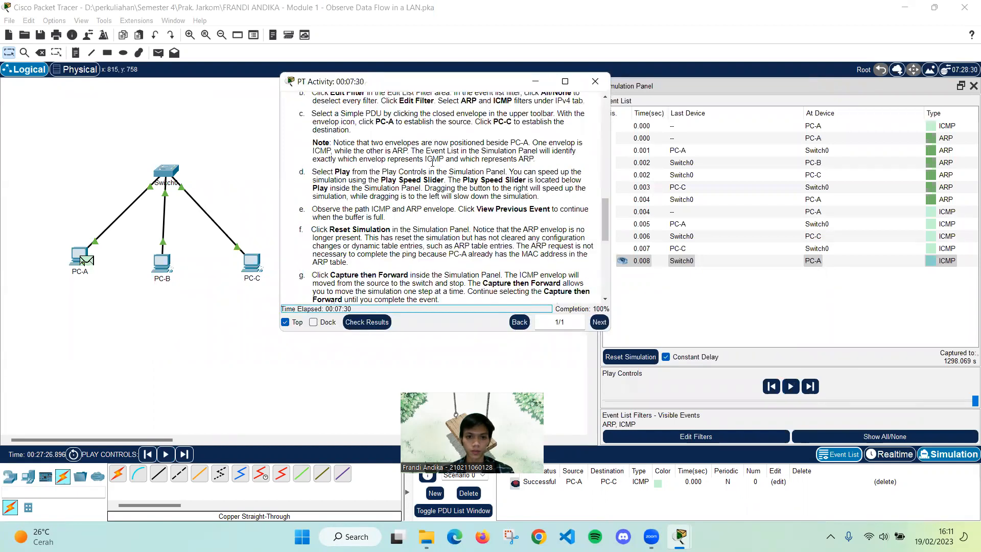
scroll(466, 159, "down", 1)
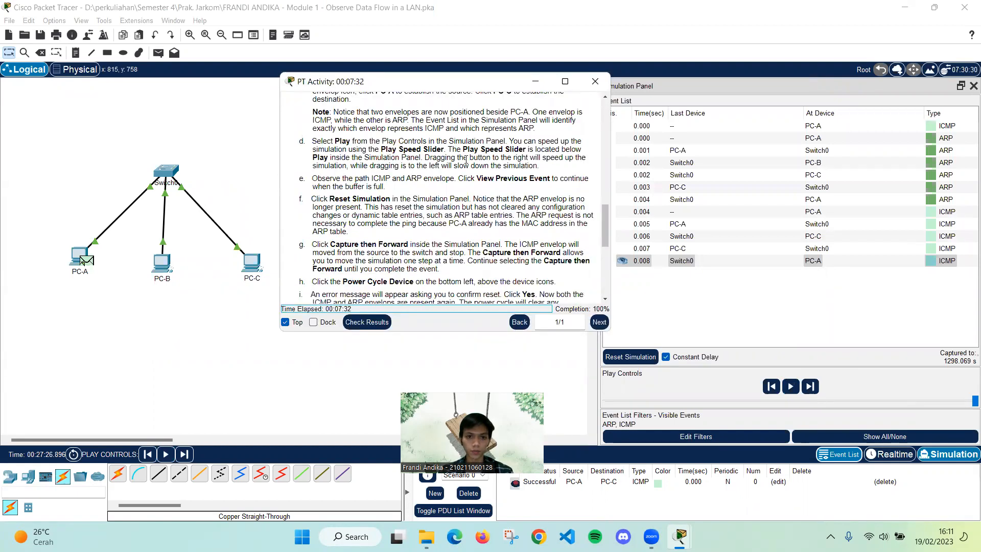
left_click_drag(440, 83, 430, 86)
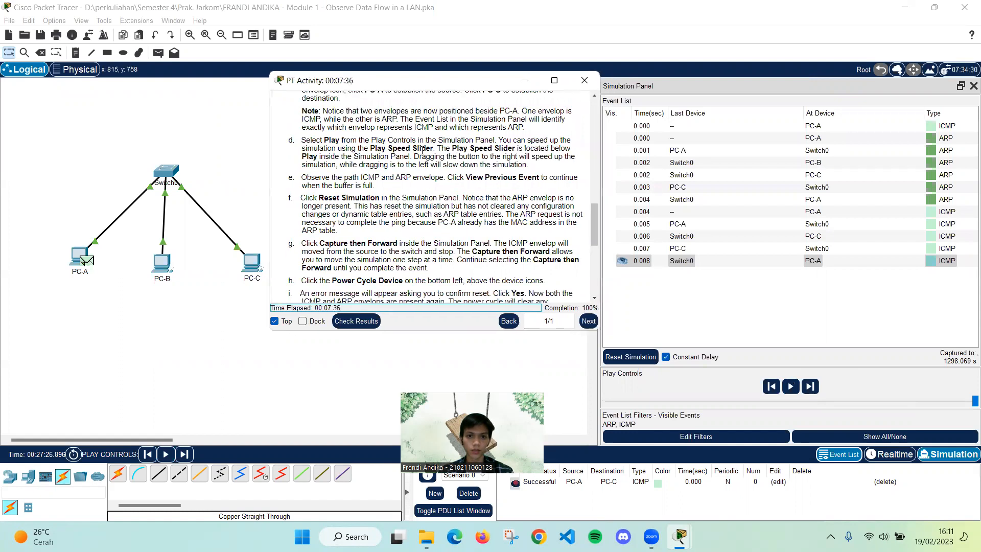
left_click_drag(319, 198, 372, 198)
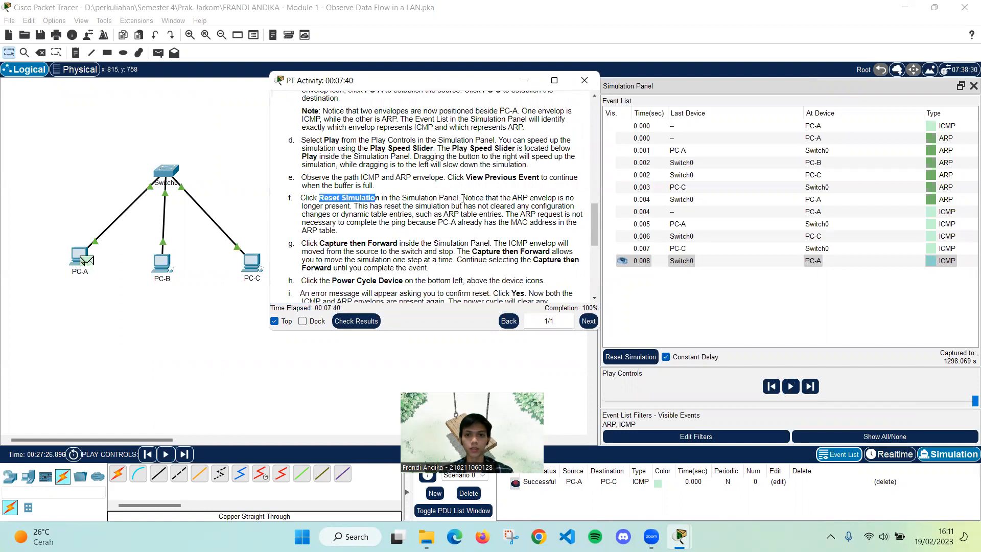
left_click(645, 357)
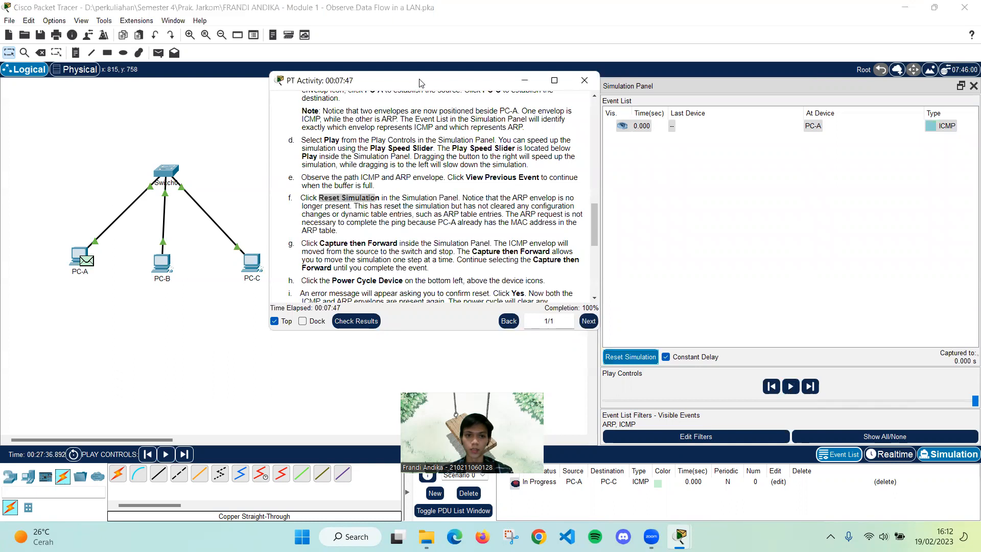
Following step g, advance the simulation one event at a time with Capture then Forward until the ICMP reply is back at PC-A.
left_click_drag(420, 82, 424, 79)
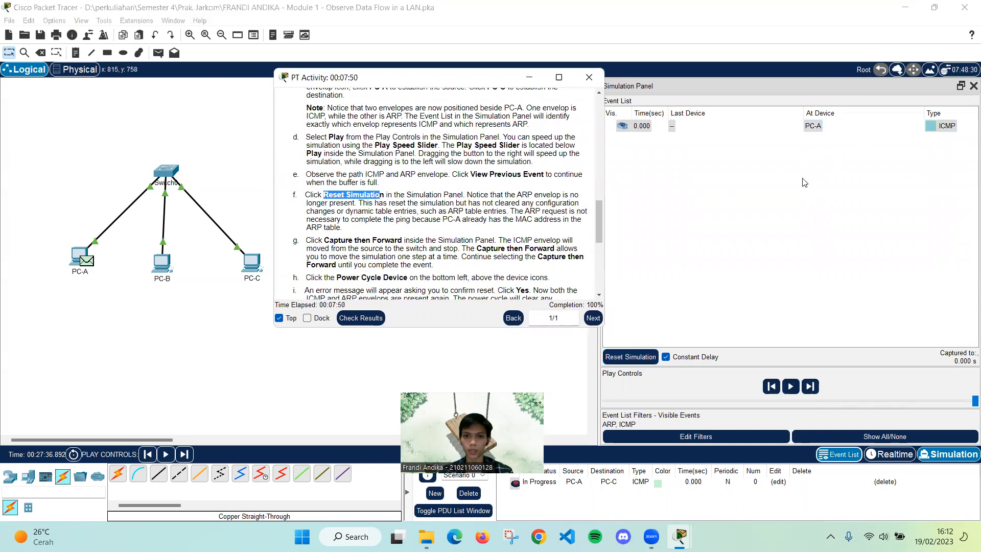
scroll(350, 191, "down", 1)
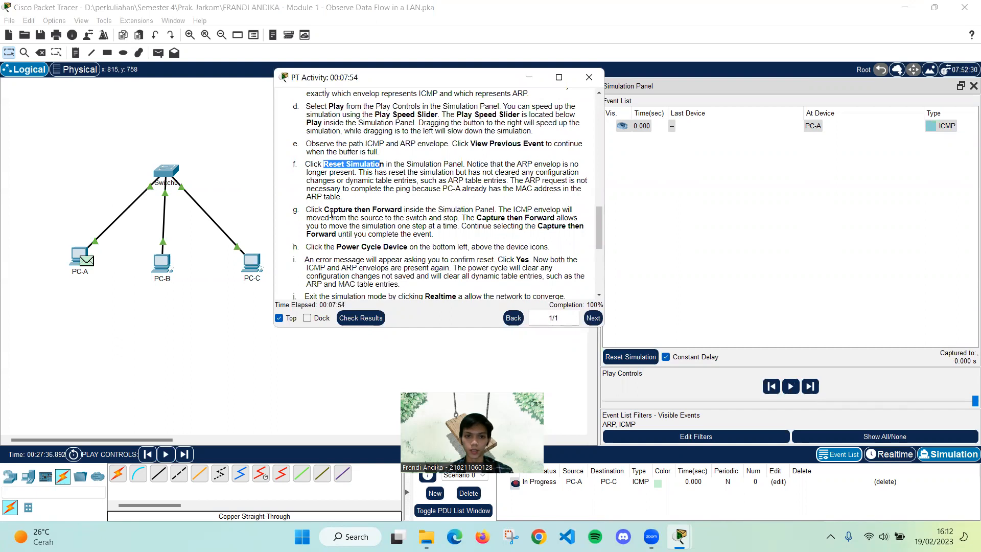
left_click_drag(325, 209, 397, 210)
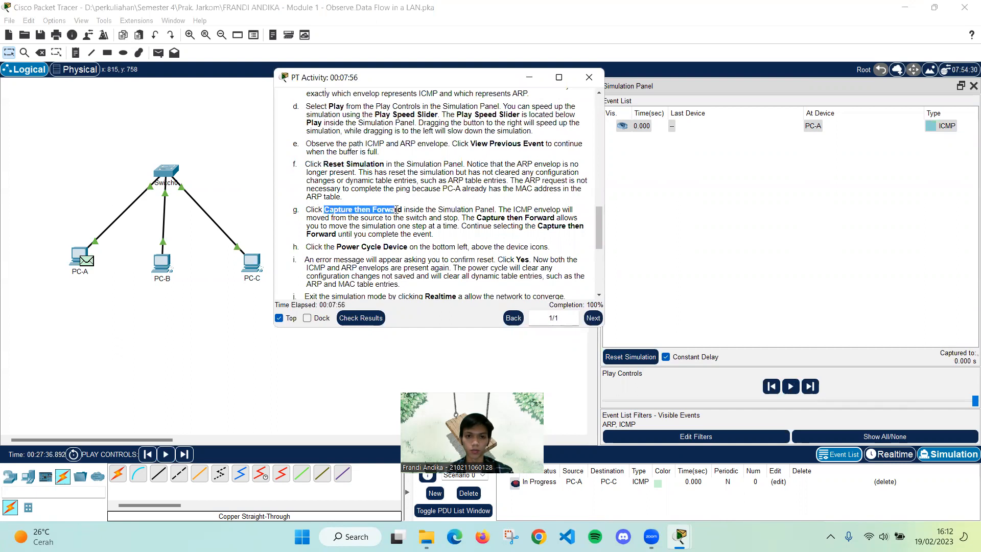
left_click(460, 210)
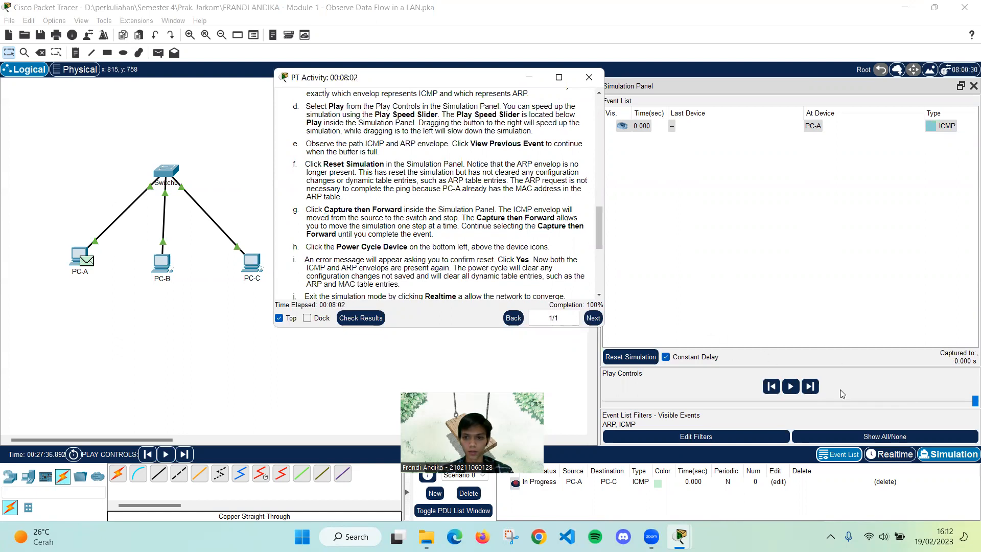
left_click(811, 387)
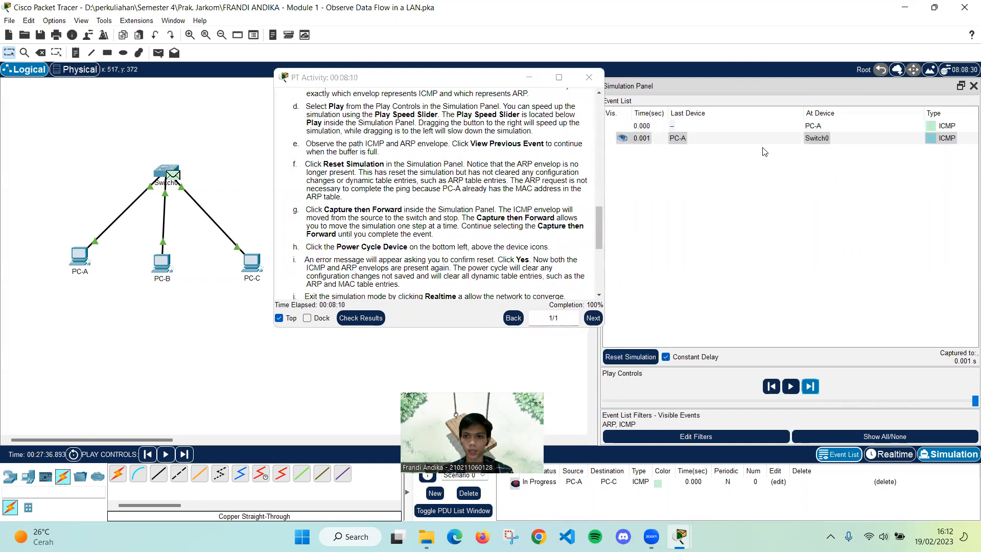
left_click(811, 387)
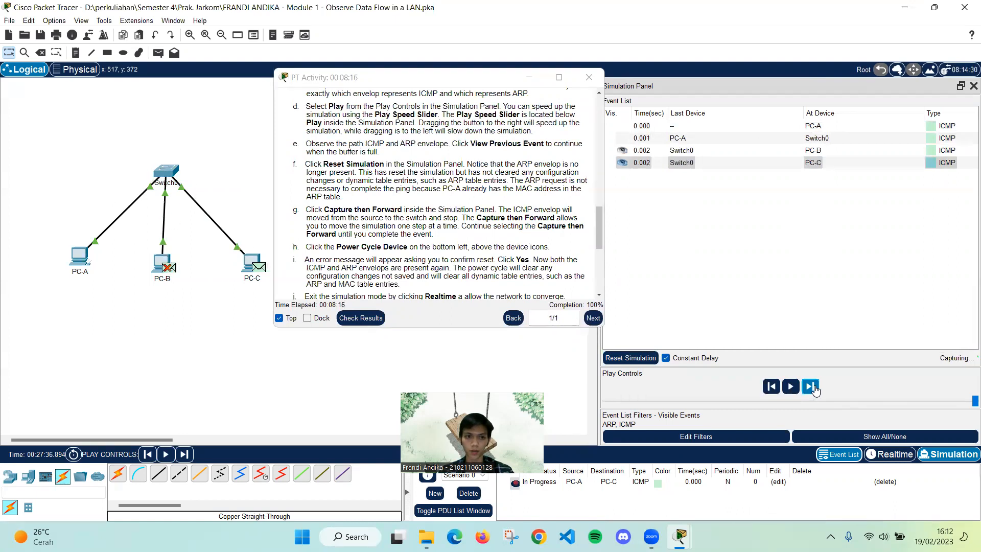
left_click(811, 386)
left_click(810, 387)
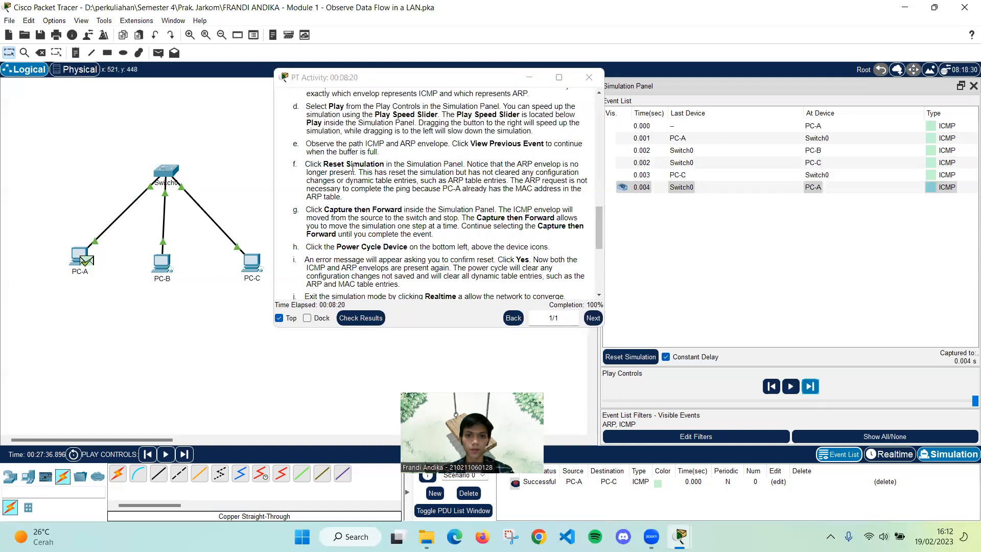
Following steps h and i, power cycle all devices and confirm the network reset.
left_click_drag(396, 80, 369, 70)
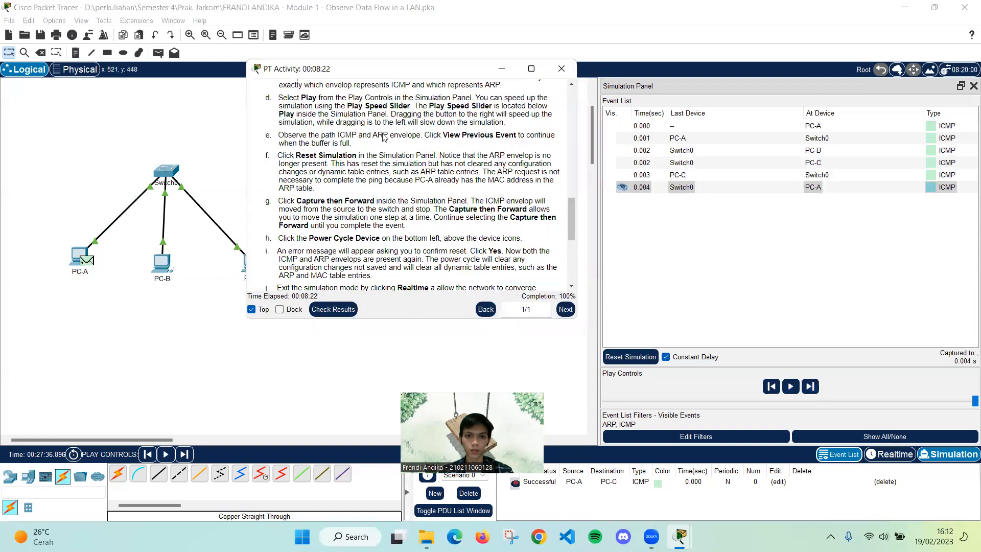
scroll(378, 150, "down", 1)
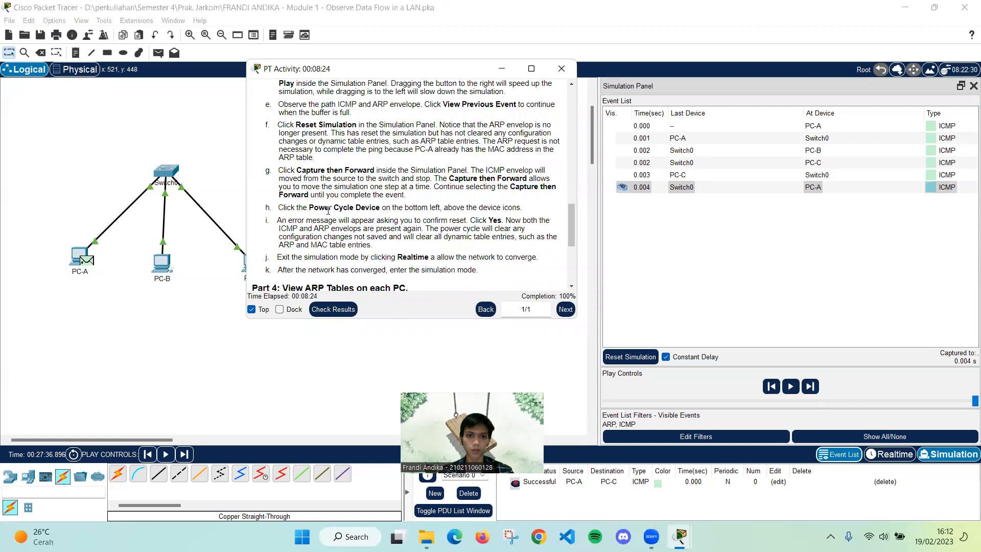
left_click(74, 454)
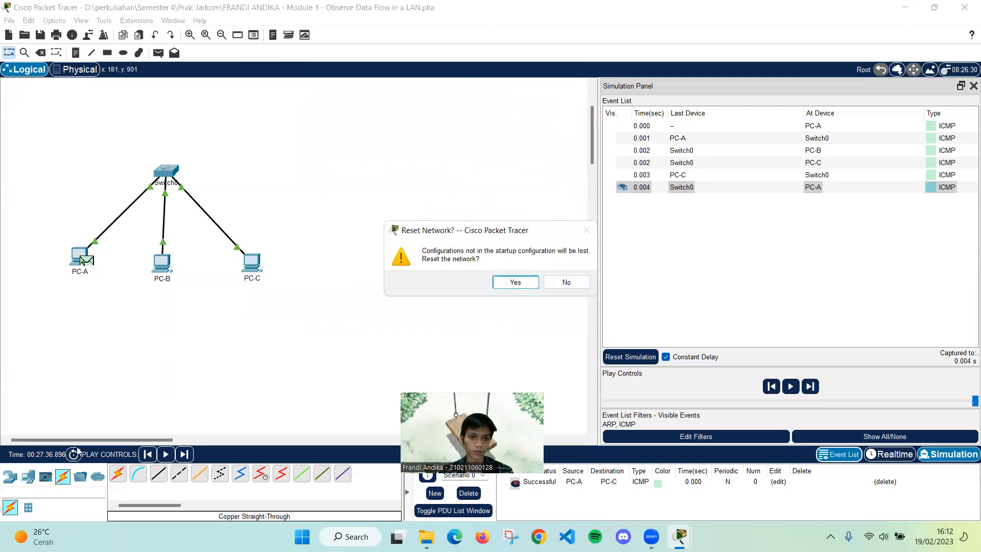
left_click(516, 282)
Review step i, switch to Realtime mode as step j instructs, and move the instructions clear of the topology.
scroll(386, 205, "down", 1)
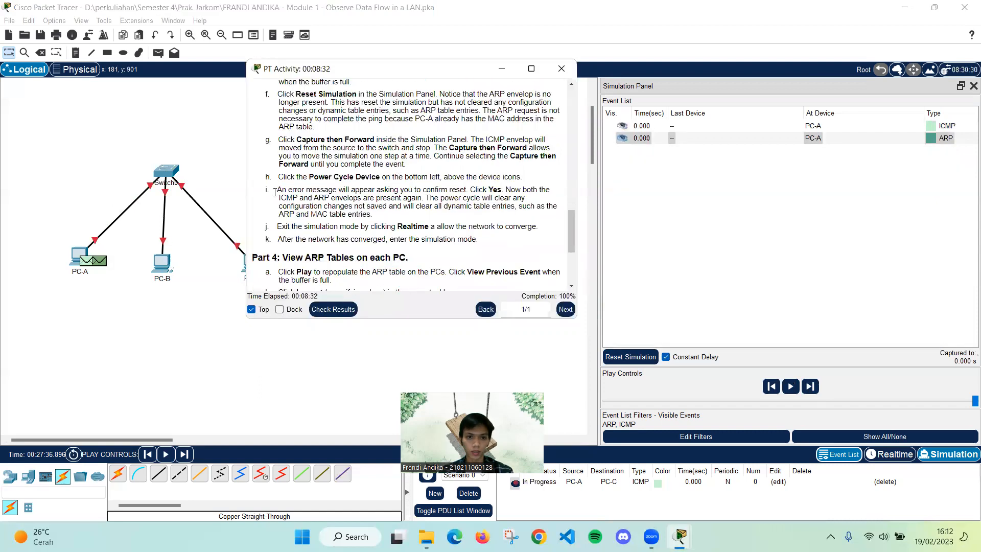
left_click_drag(274, 190, 421, 207)
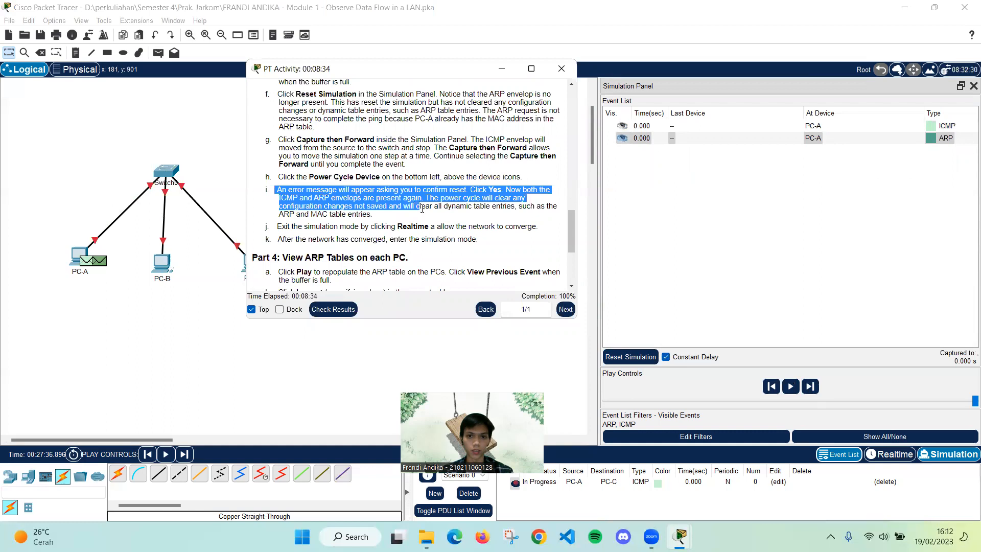
left_click(420, 208)
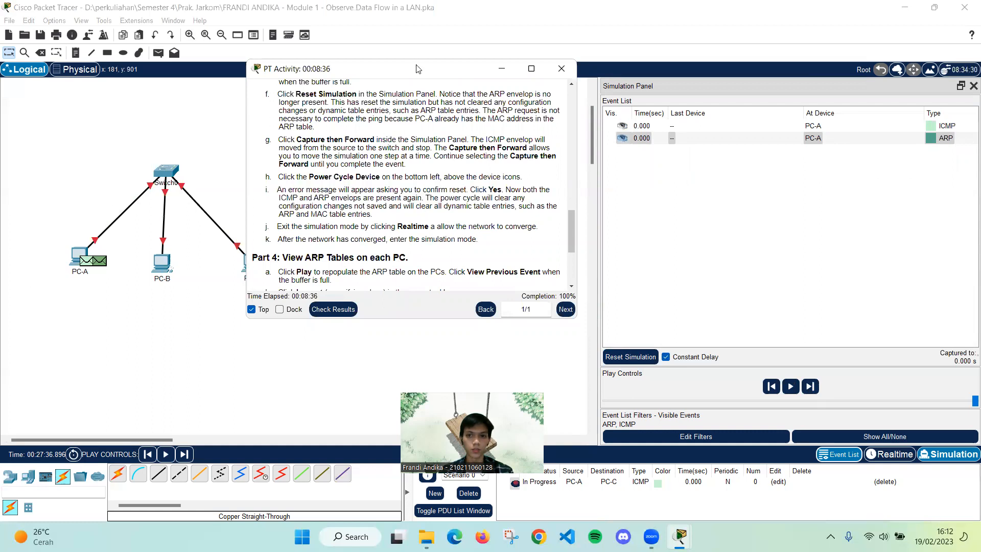
left_click_drag(416, 65, 425, 89)
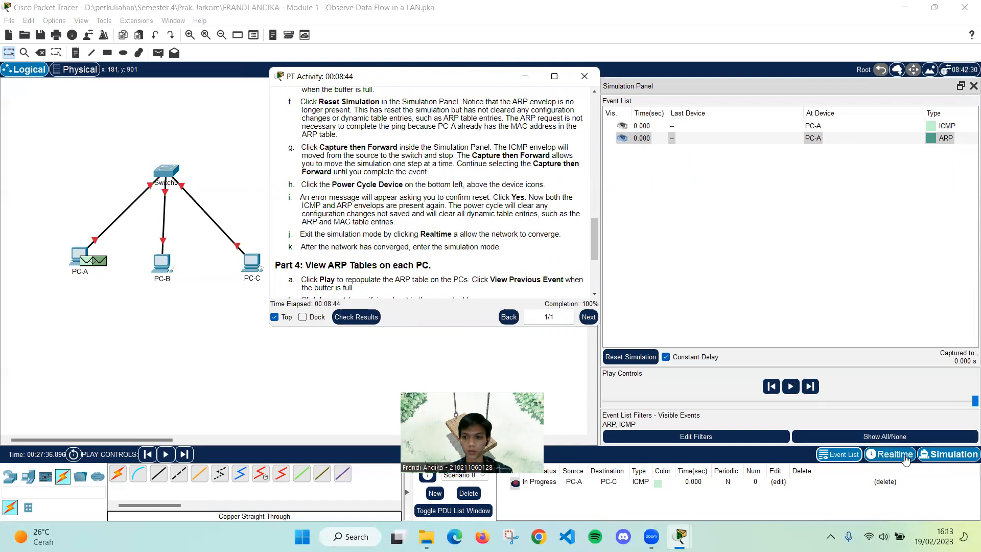
left_click(905, 458)
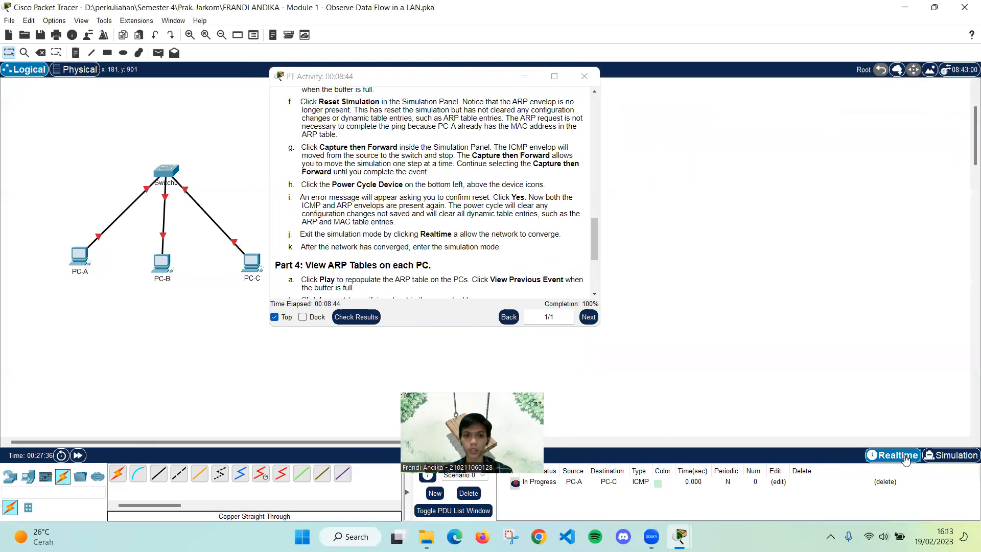
left_click(414, 79)
left_click_drag(416, 78, 524, 86)
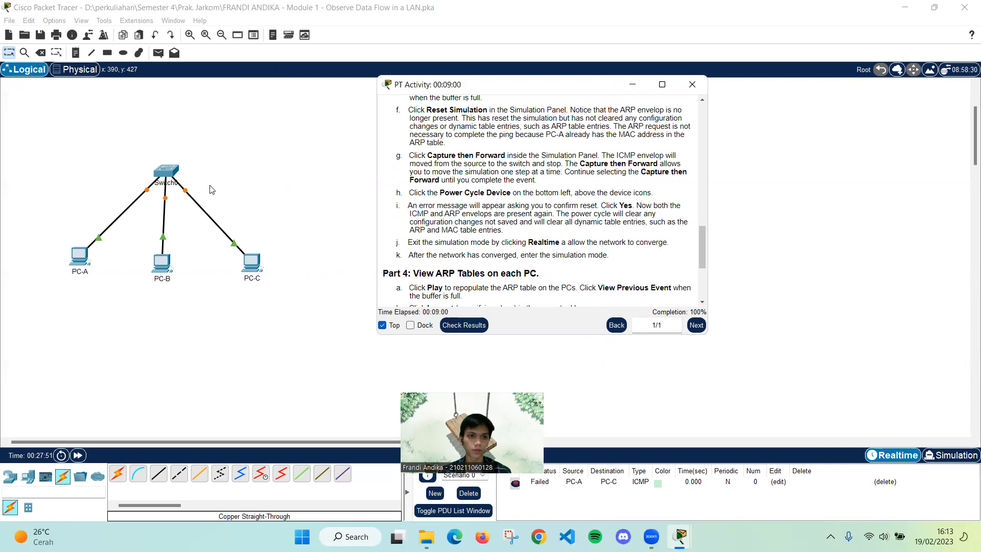
Read on through Part 4 of the instructions and, following step k of the preceding part, enter simulation mode.
left_click_drag(470, 89, 457, 88)
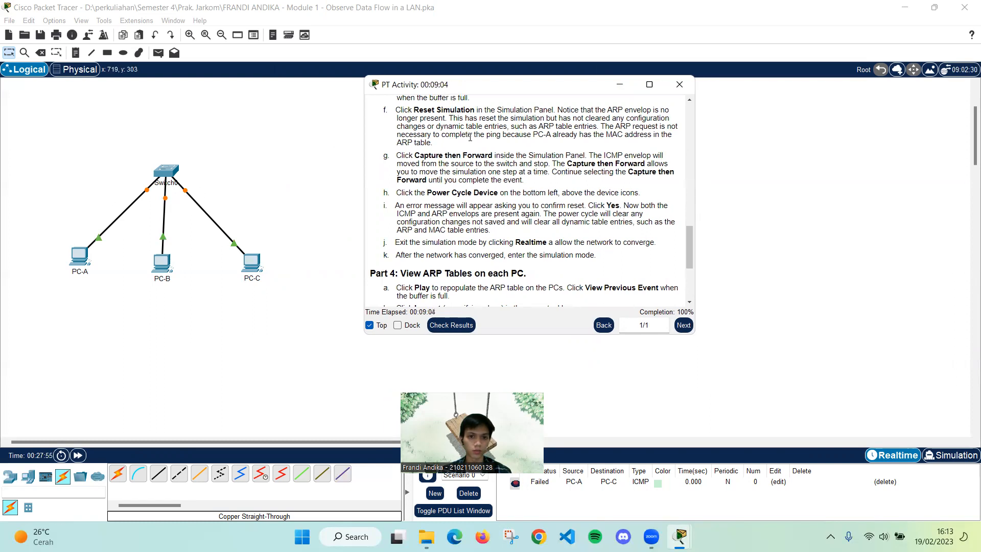
scroll(472, 136, "down", 3)
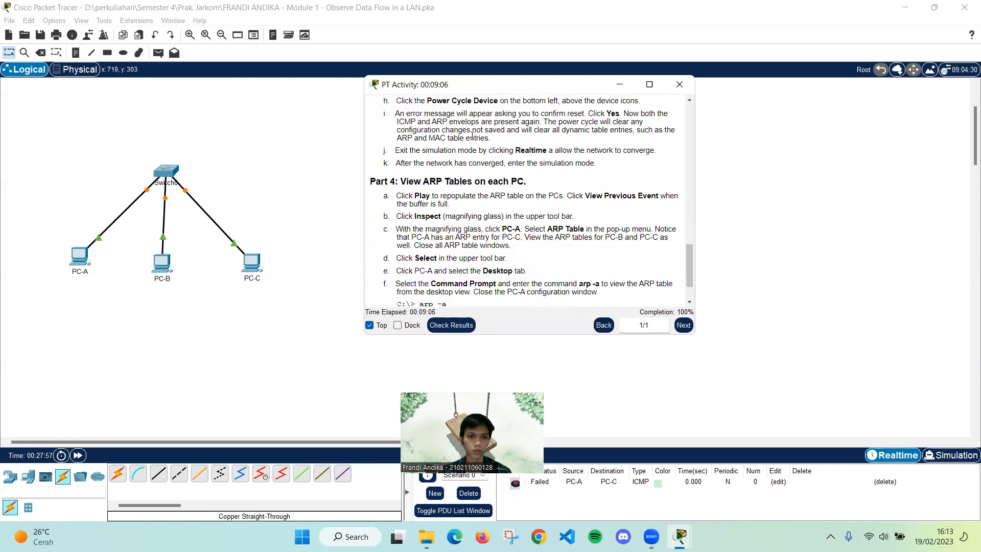
scroll(476, 136, "down", 1)
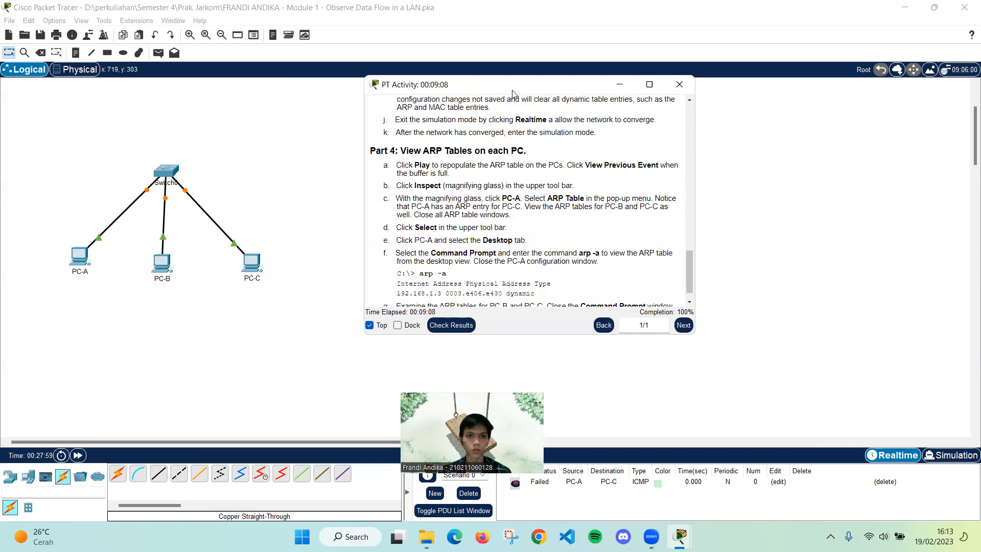
left_click_drag(466, 84, 414, 74)
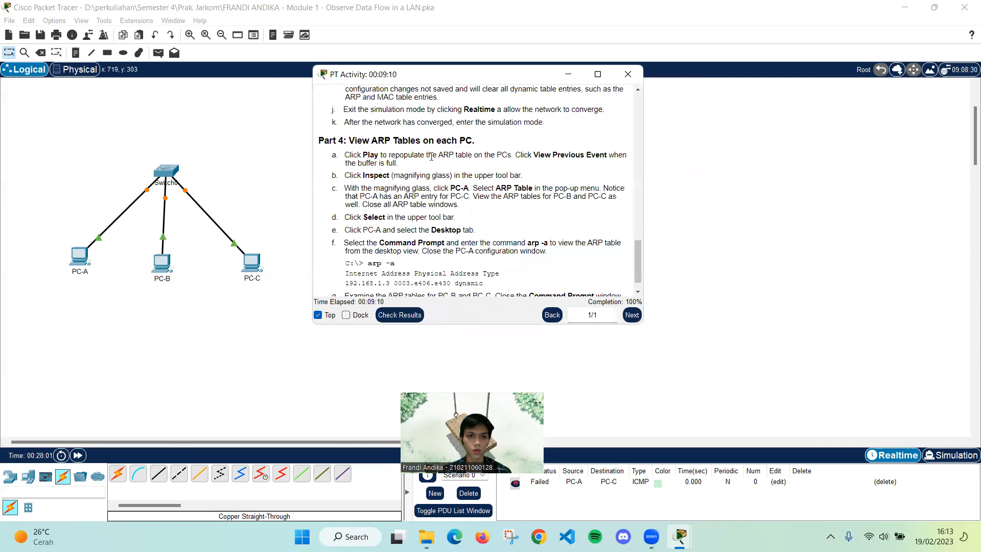
scroll(367, 160, "down", 1)
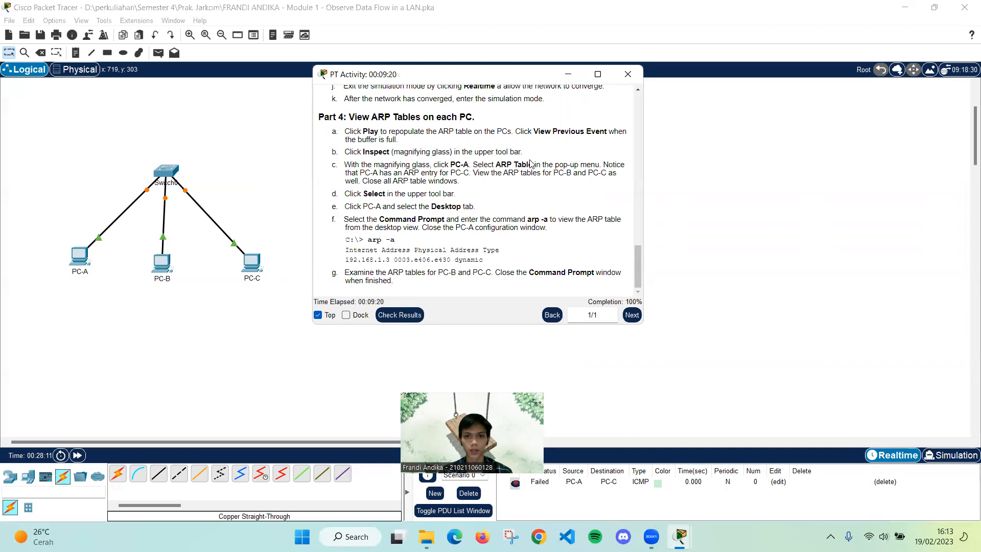
key("shift+s")
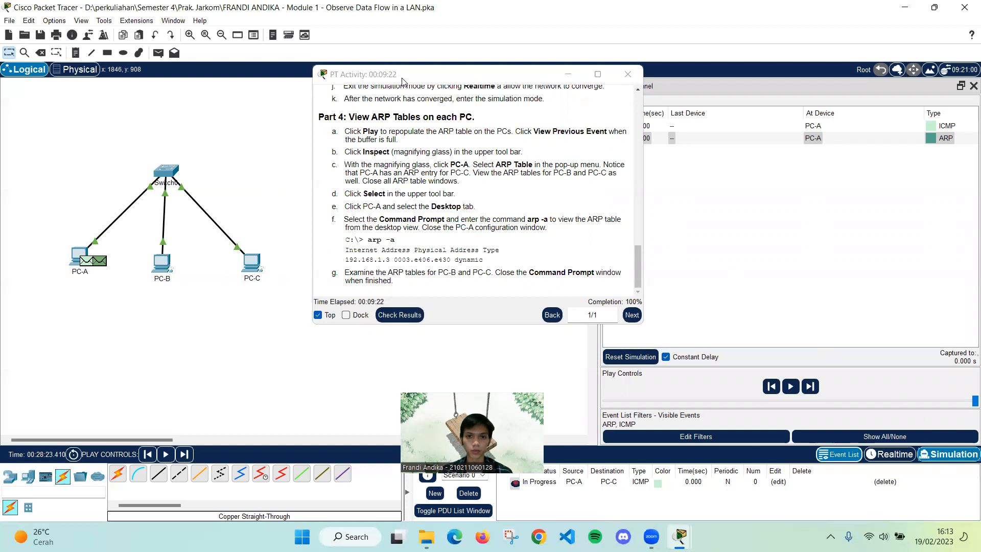
Following Part 4 step a, play the simulation to repopulate the ARP tables and choose to view previous events when the buffer is full.
left_click_drag(402, 82, 354, 84)
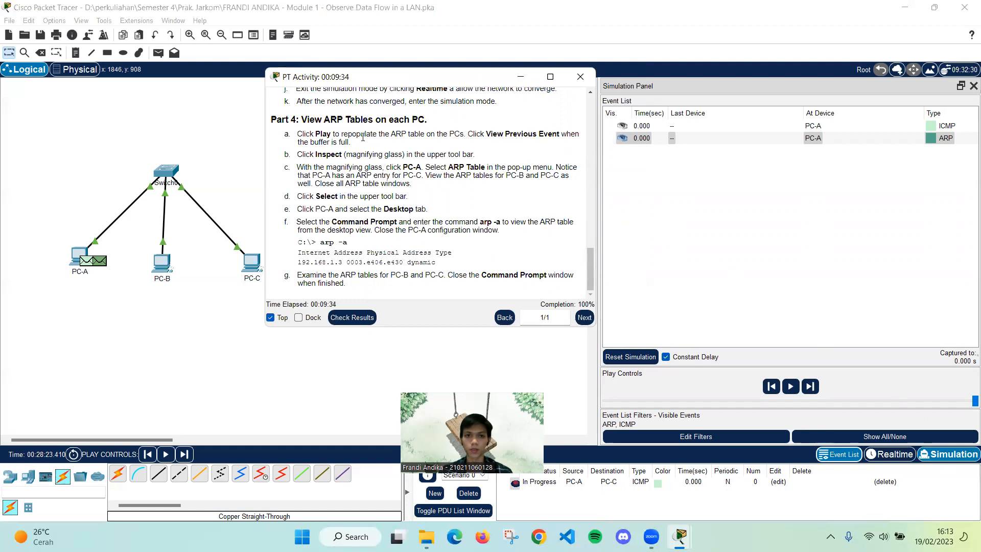
left_click(790, 387)
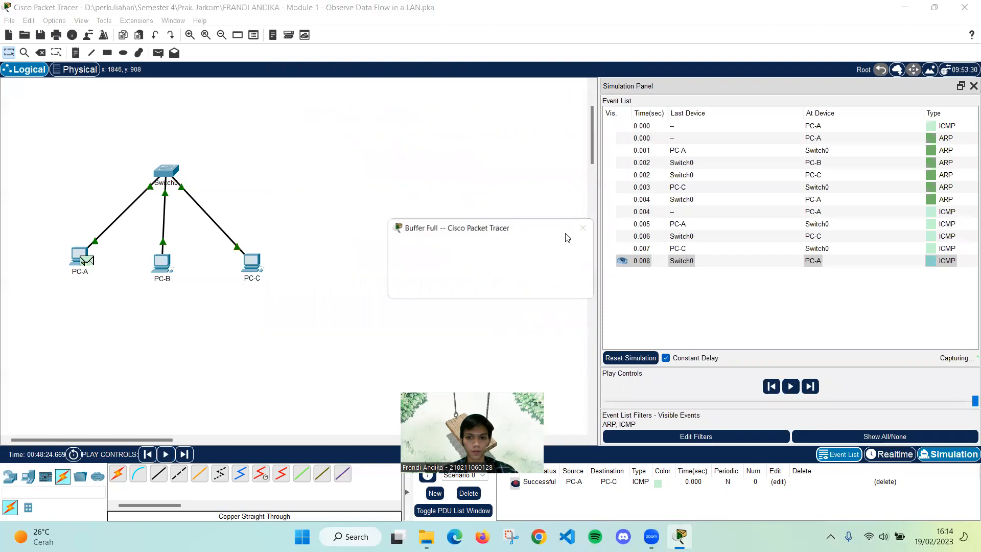
left_click(554, 284)
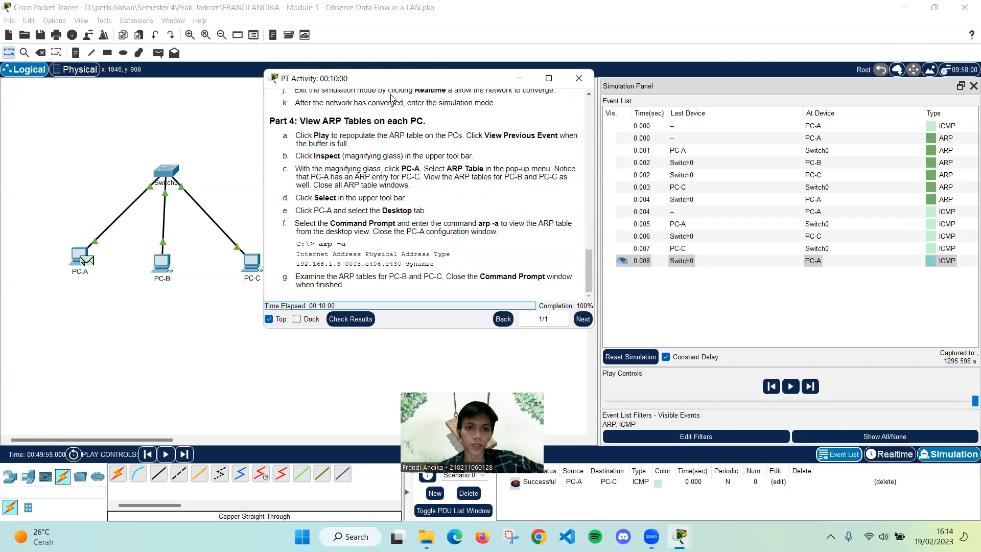
Inspect the ICMP envelope at PC-A, step through its inbound layers up to Layer 3, and close the PDU information.
left_click(25, 53)
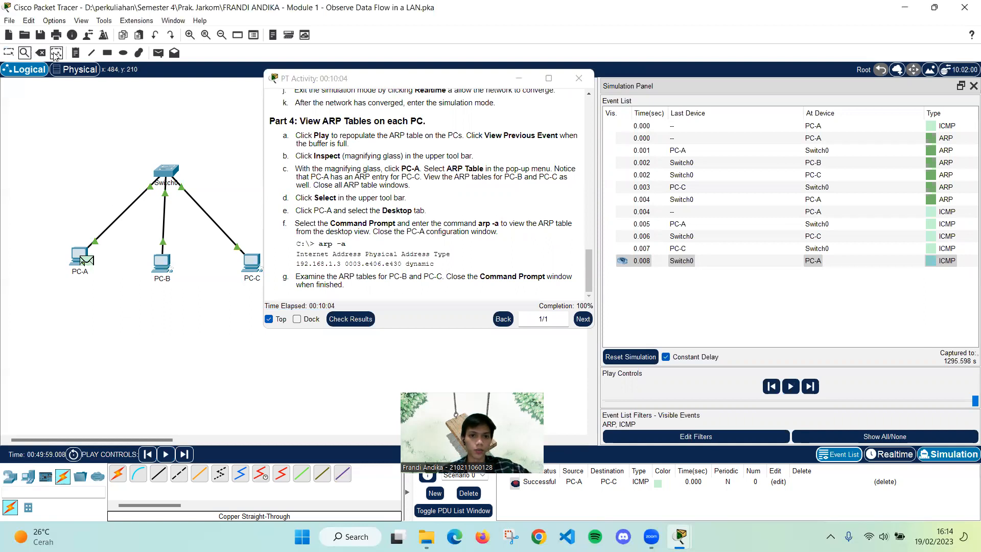
left_click(80, 255)
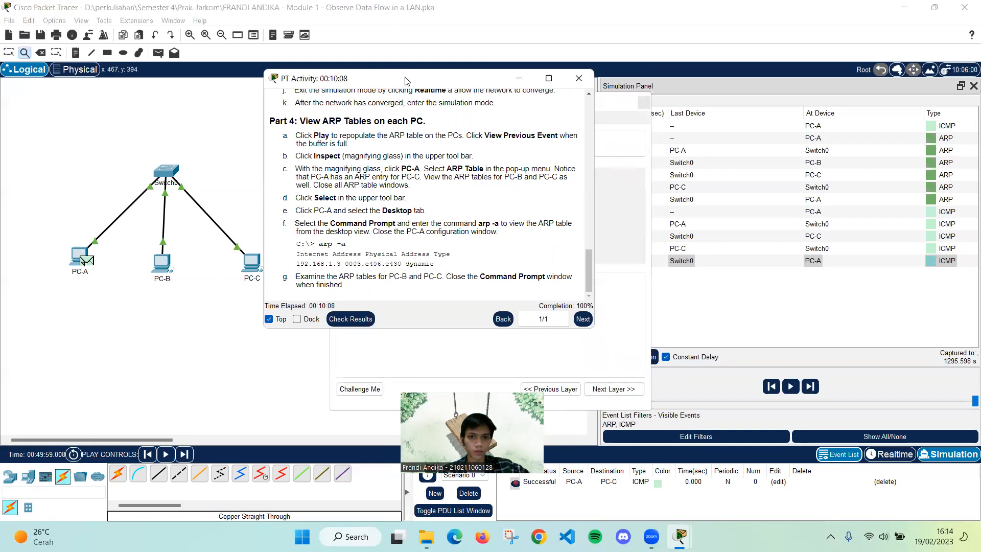
left_click_drag(362, 79, 588, 112)
left_click_drag(433, 104, 211, 87)
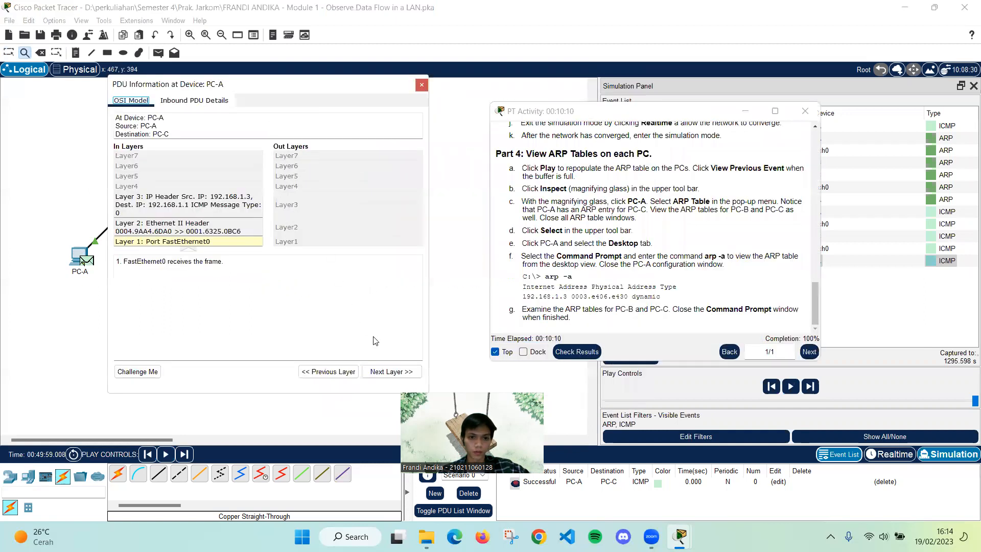
left_click(390, 371)
left_click(389, 371)
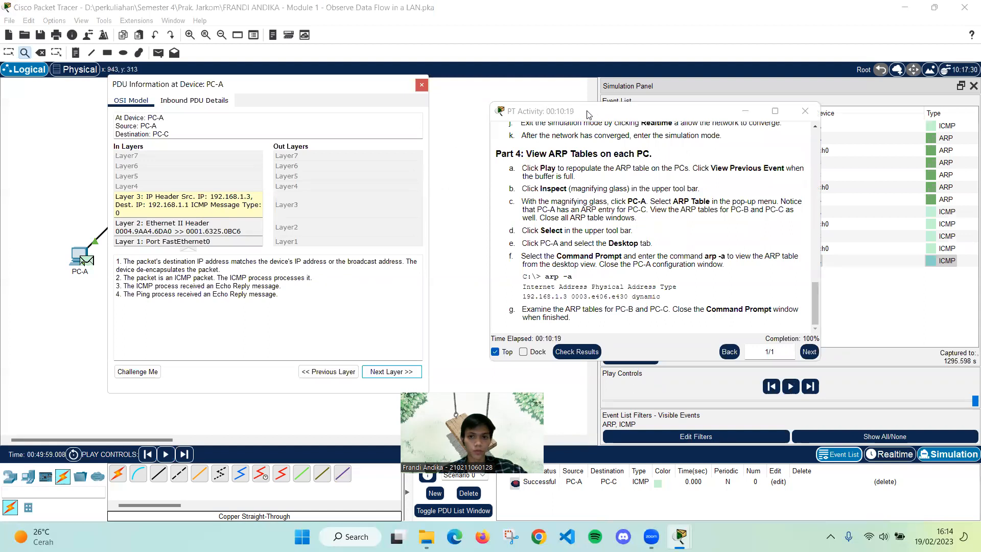
left_click_drag(587, 113, 541, 113)
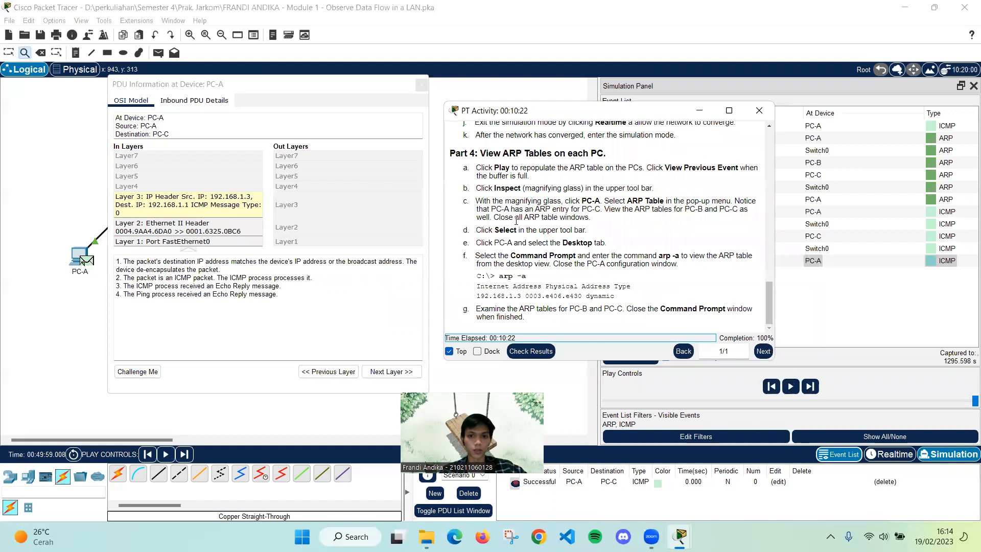
left_click(421, 86)
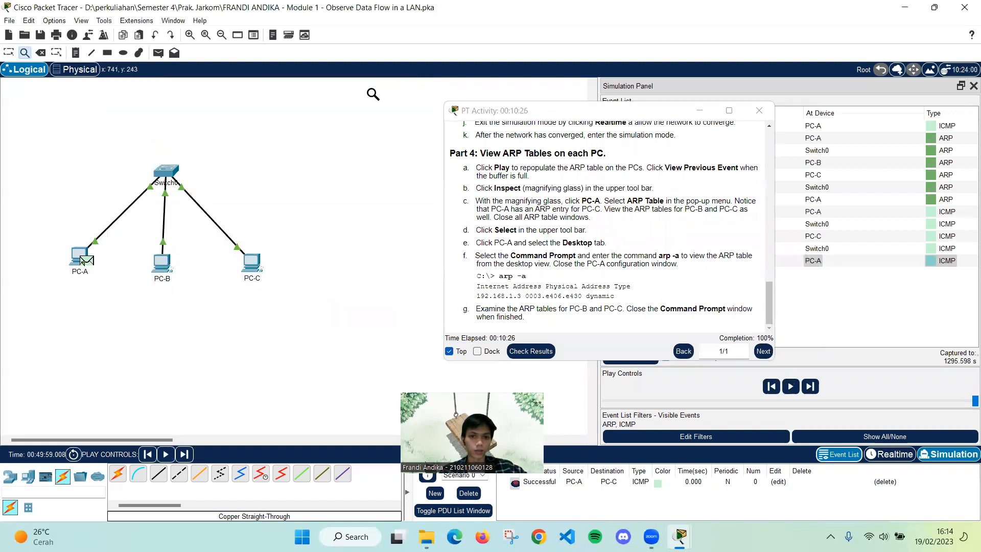
Return to the Select tool and open the Command Prompt on PC-A's desktop, as steps d to f instruct.
left_click(8, 52)
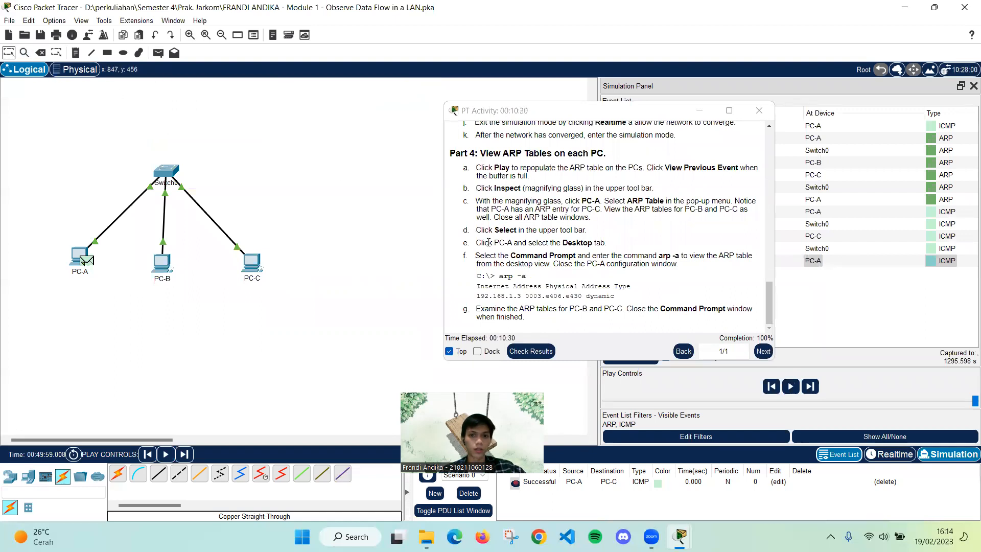
left_click(76, 257)
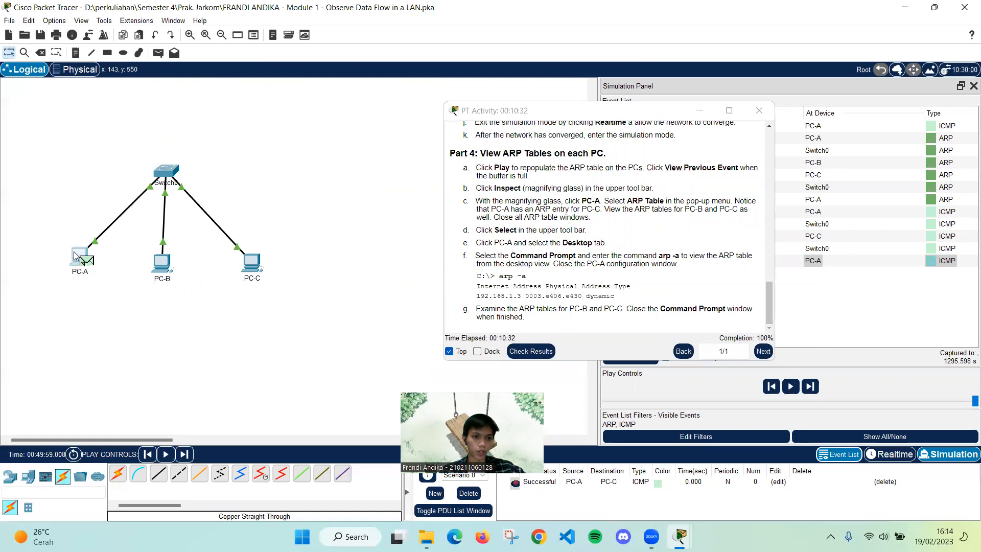
left_click(403, 106)
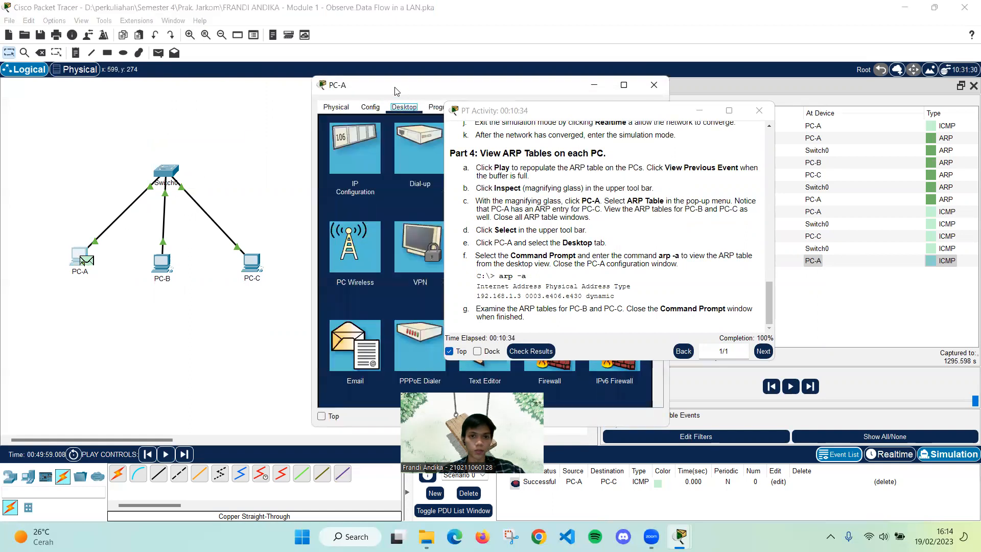
left_click_drag(394, 91, 130, 71)
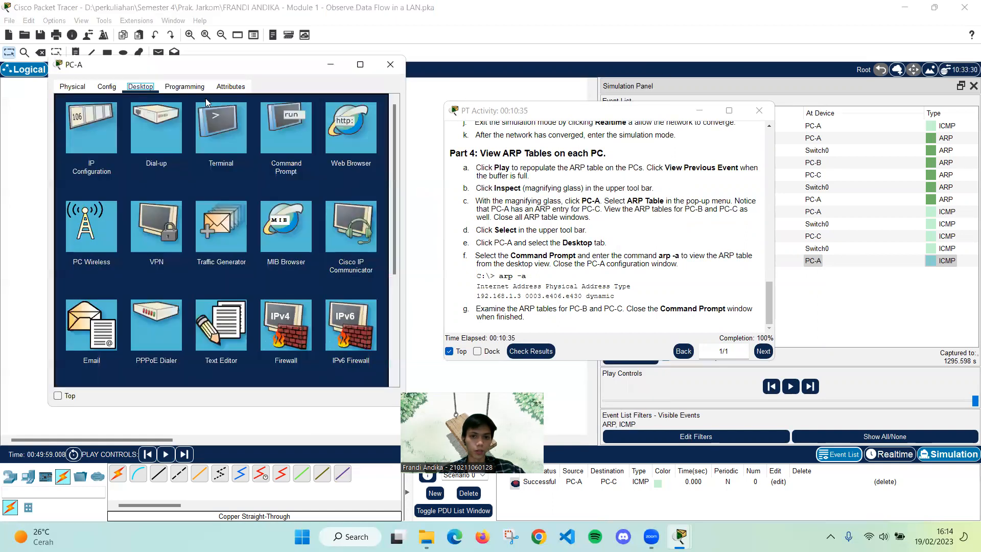
left_click(278, 123)
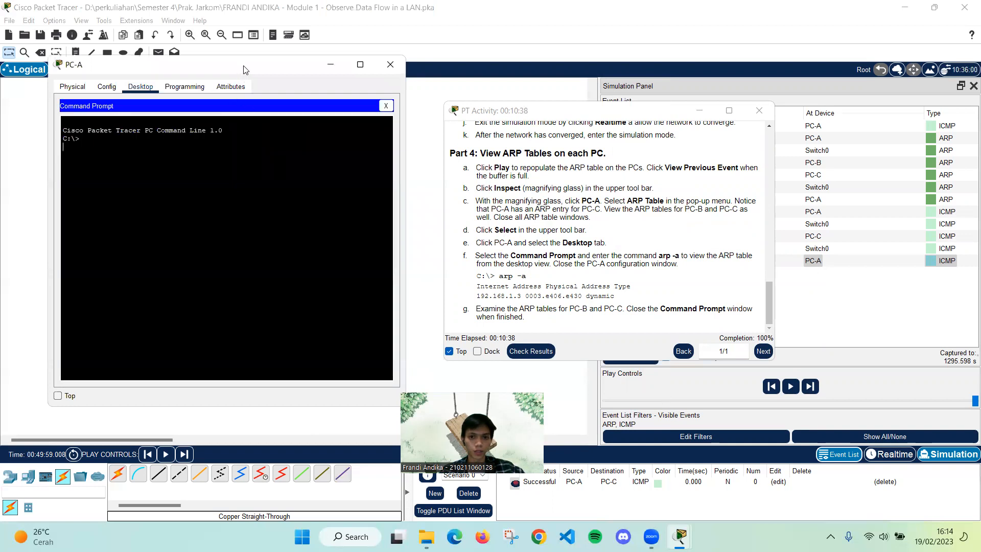
List PC-A's ARP table with arp -a, close the PC-A configuration window, and return to the instructions.
left_click_drag(244, 70, 255, 82)
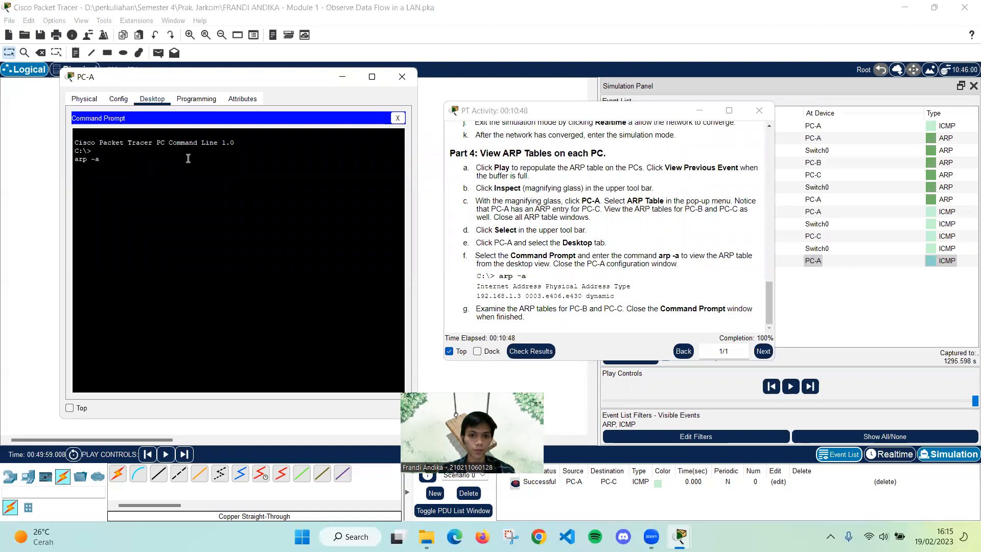
key("Return")
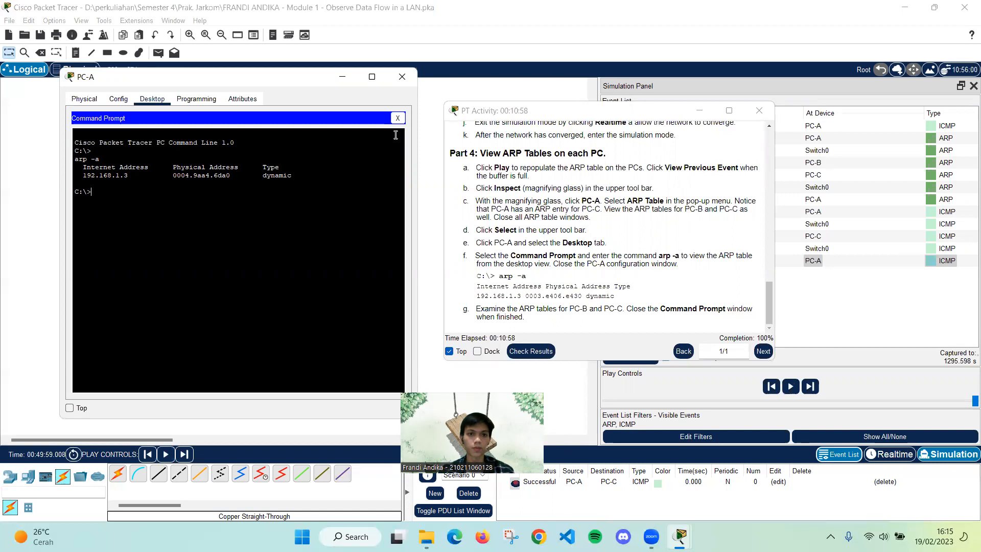
left_click(402, 78)
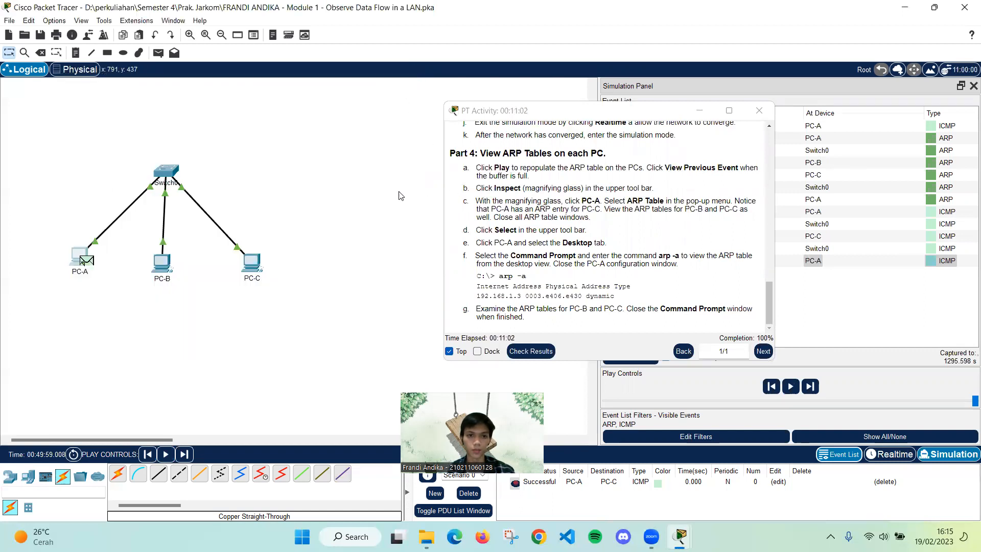
left_click(488, 113)
left_click_drag(488, 114, 419, 111)
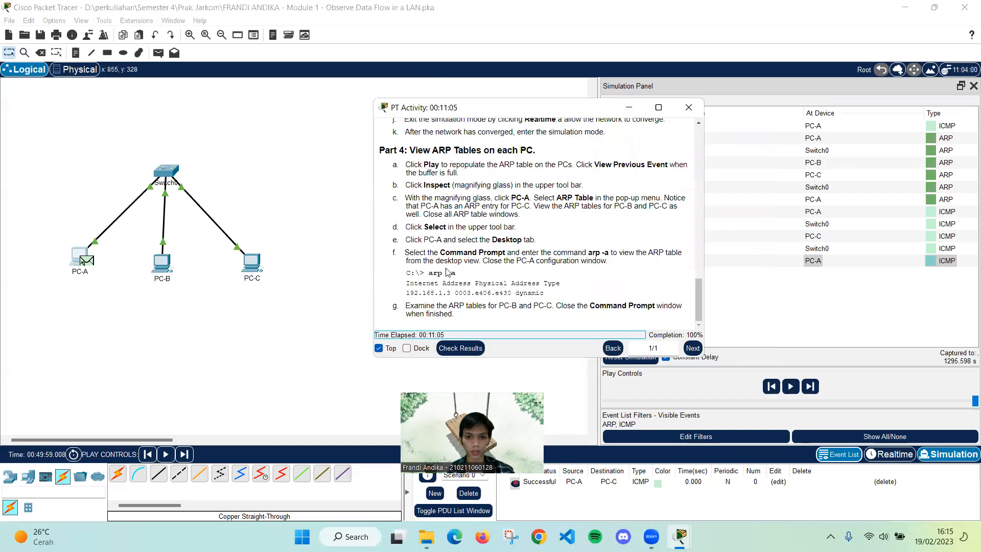